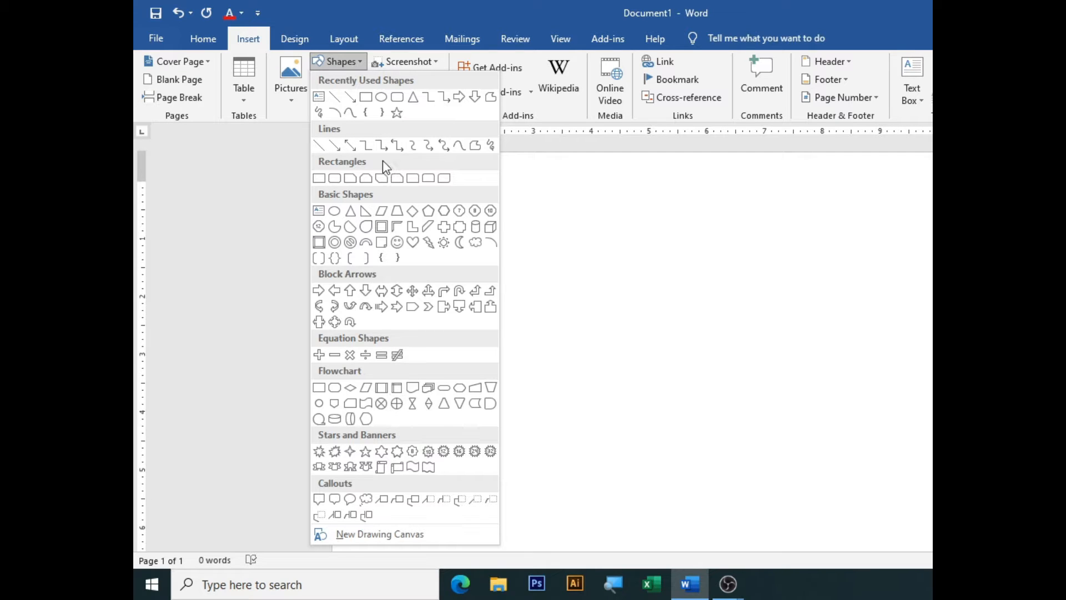
# Draw a large frame shape covering the whole page and thicken its border
pyautogui.click(387, 229)
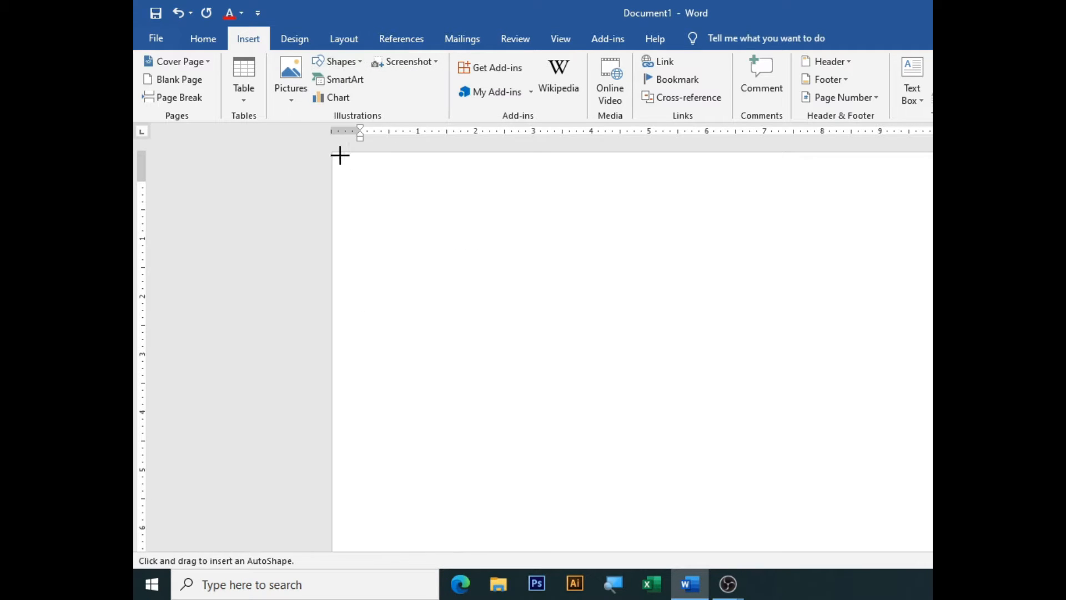
pyautogui.moveTo(340, 155)
pyautogui.mouseDown()
pyautogui.moveTo(930, 511)
pyautogui.moveTo(930, 550)
pyautogui.mouseUp()
pyautogui.scroll(-4, 833, 400)
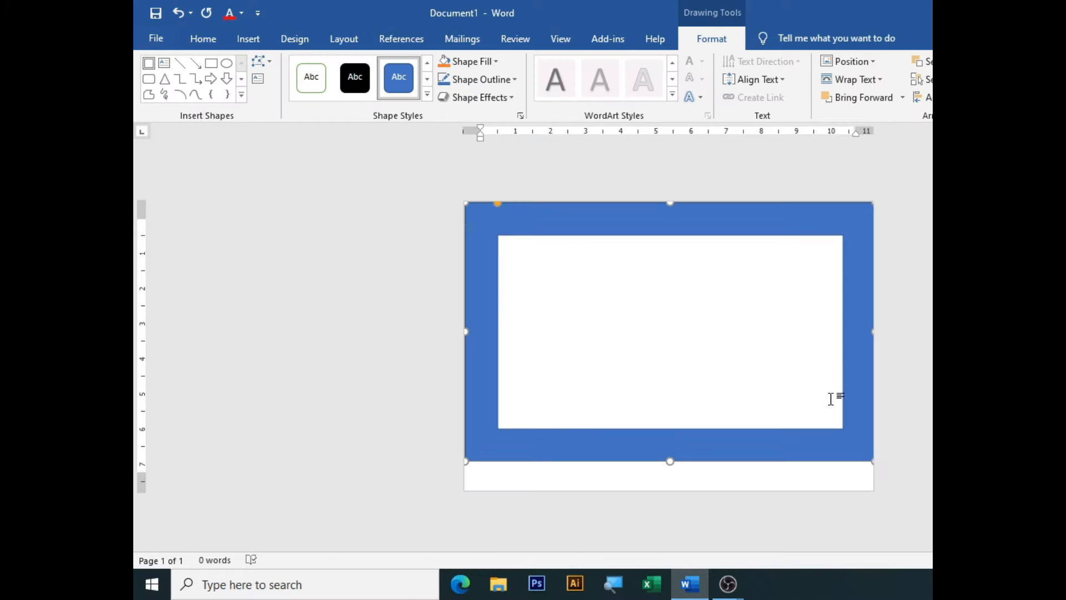
pyautogui.moveTo(874, 460); pyautogui.dragTo(875, 497)
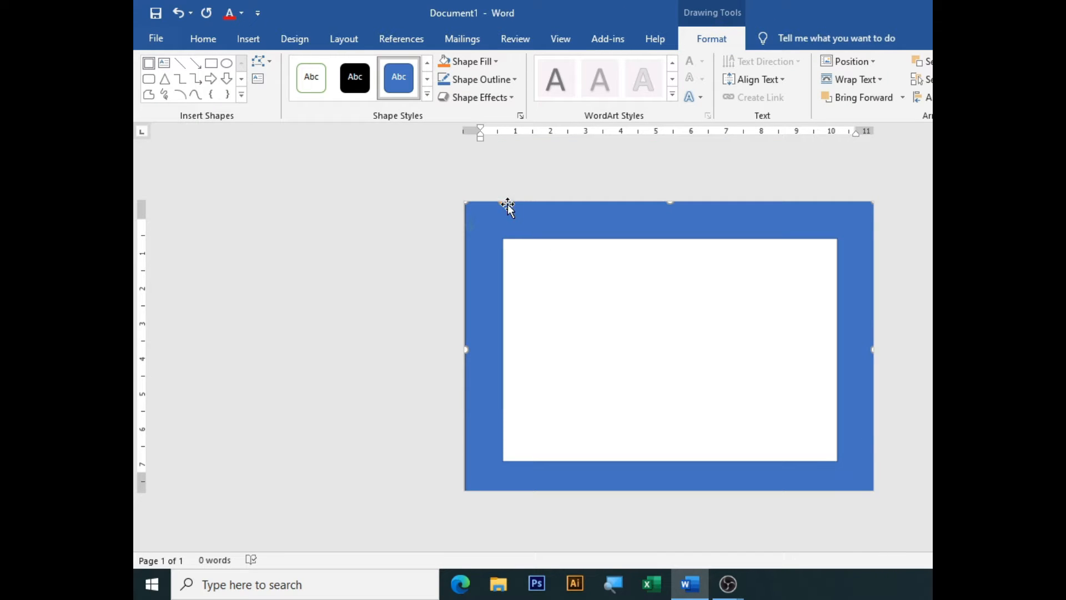
pyautogui.moveTo(495, 200)
pyautogui.mouseDown()
pyautogui.moveTo(507, 229)
pyautogui.moveTo(488, 208)
pyautogui.mouseUp()
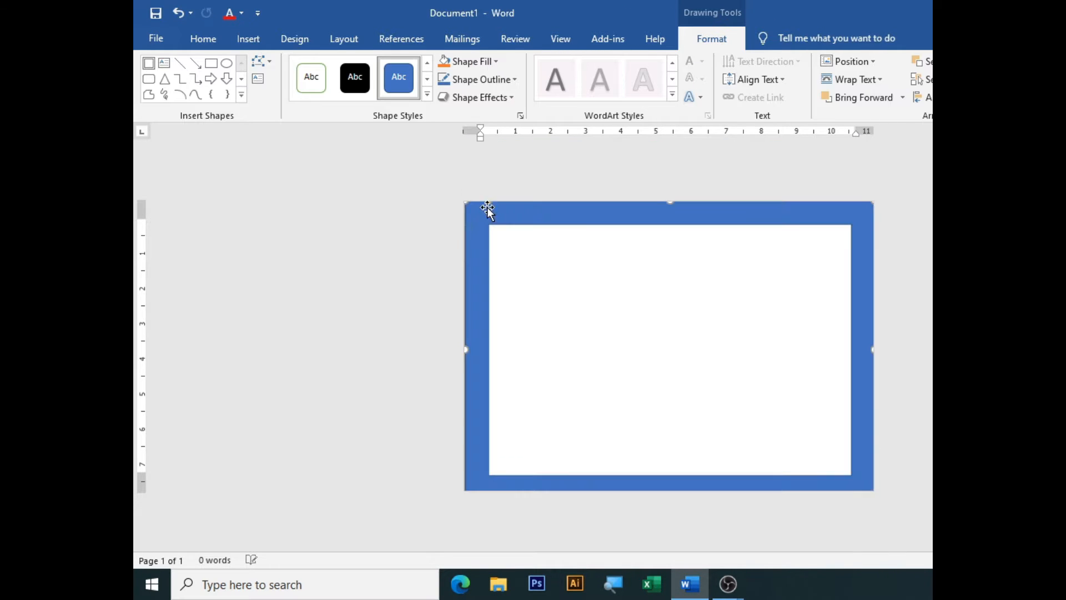
pyautogui.click(561, 288)
# Draw a rectangle over the frame's top-left corner
pyautogui.click(249, 38)
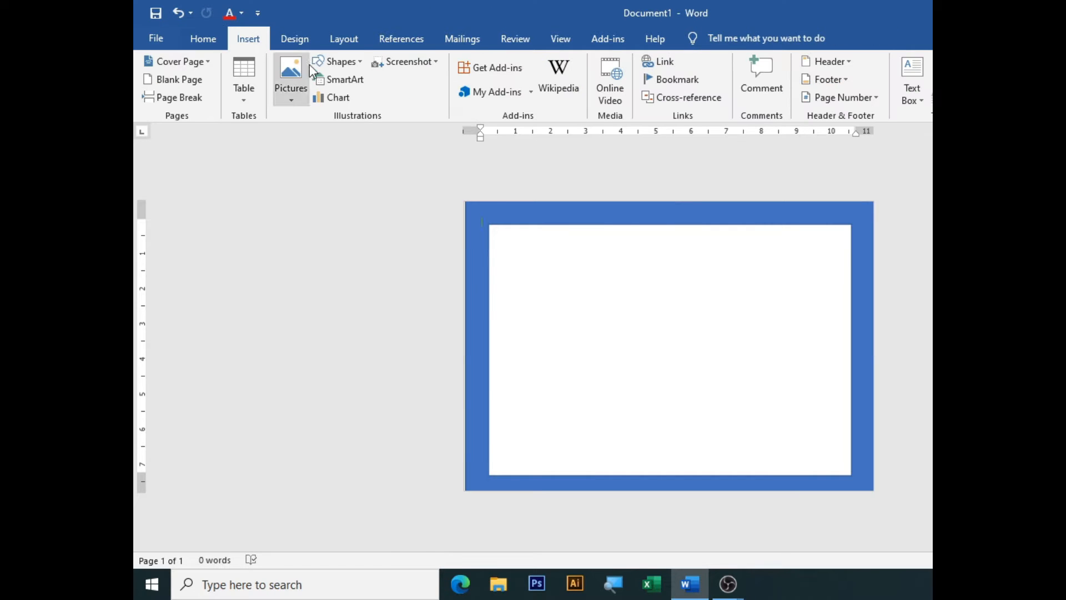
pyautogui.click(338, 61)
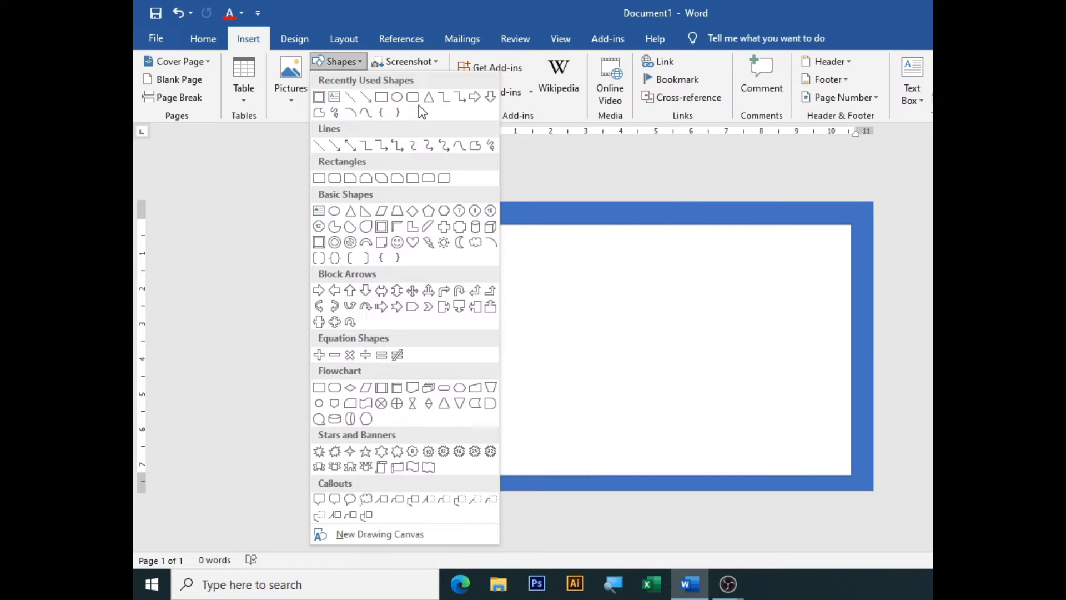
pyautogui.click(381, 97)
pyautogui.moveTo(471, 203); pyautogui.dragTo(674, 352)
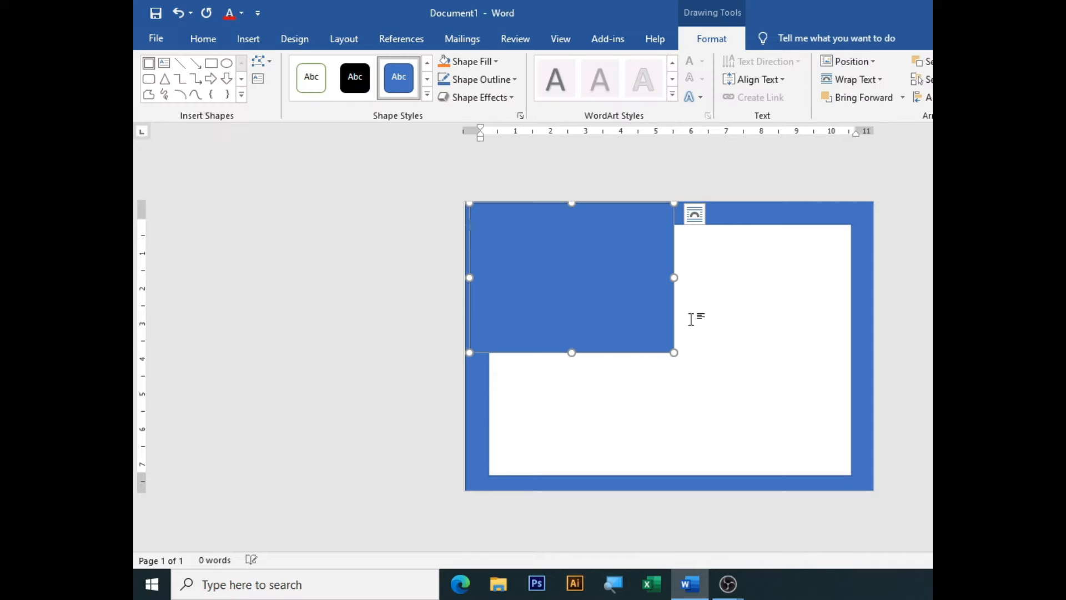
pyautogui.click(740, 280)
# Give the frame a white outline and a grey fill
pyautogui.rightClick(756, 209)
pyautogui.click(743, 296)
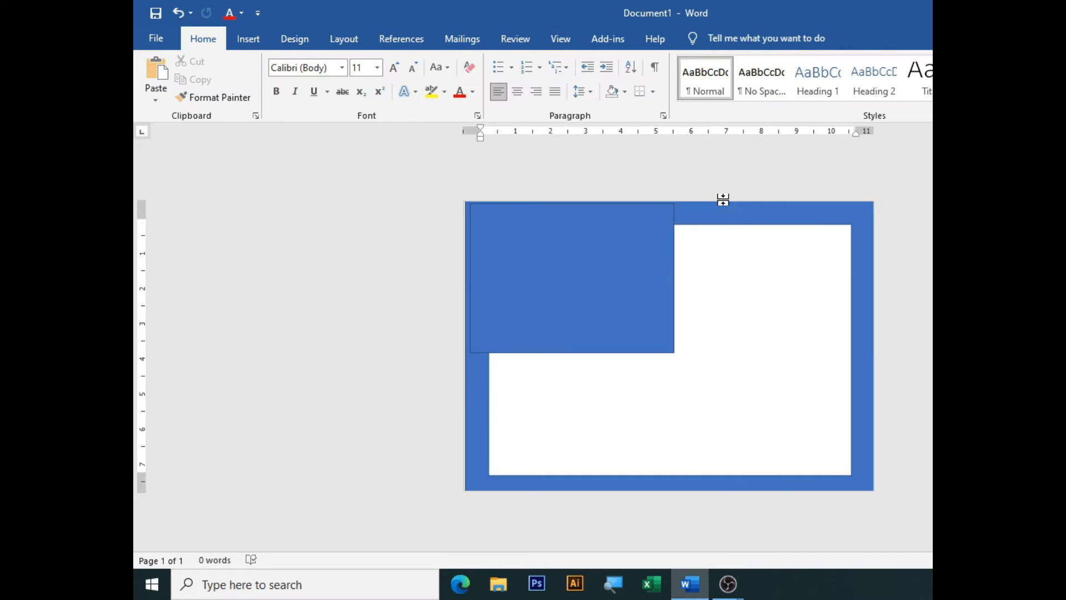
pyautogui.rightClick(726, 209)
pyautogui.click(810, 170)
pyautogui.click(825, 234)
pyautogui.click(801, 186)
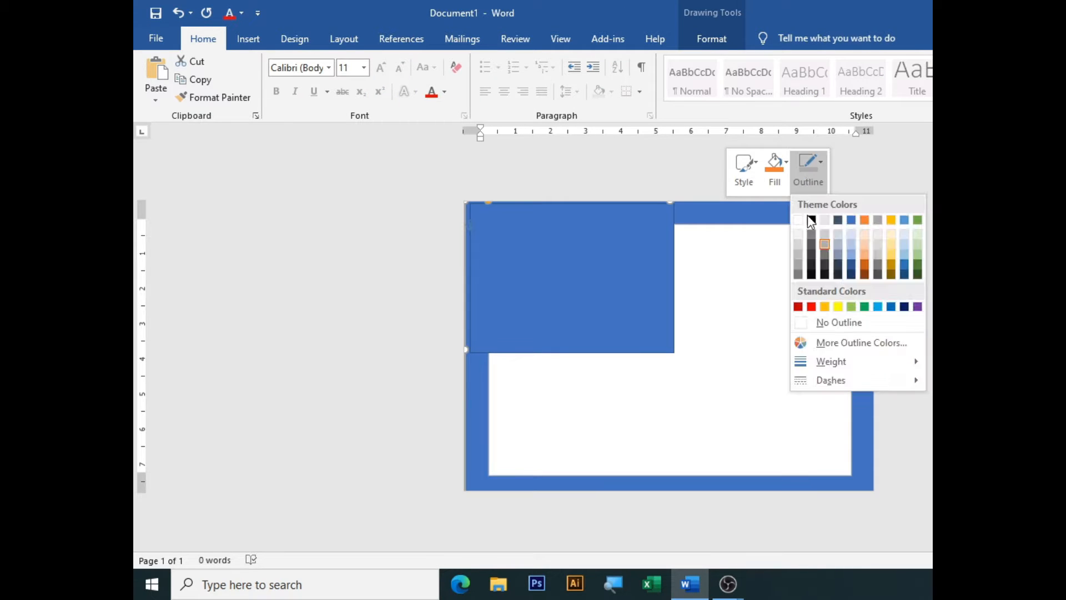
pyautogui.click(799, 220)
pyautogui.click(774, 177)
pyautogui.click(789, 244)
pyautogui.click(600, 243)
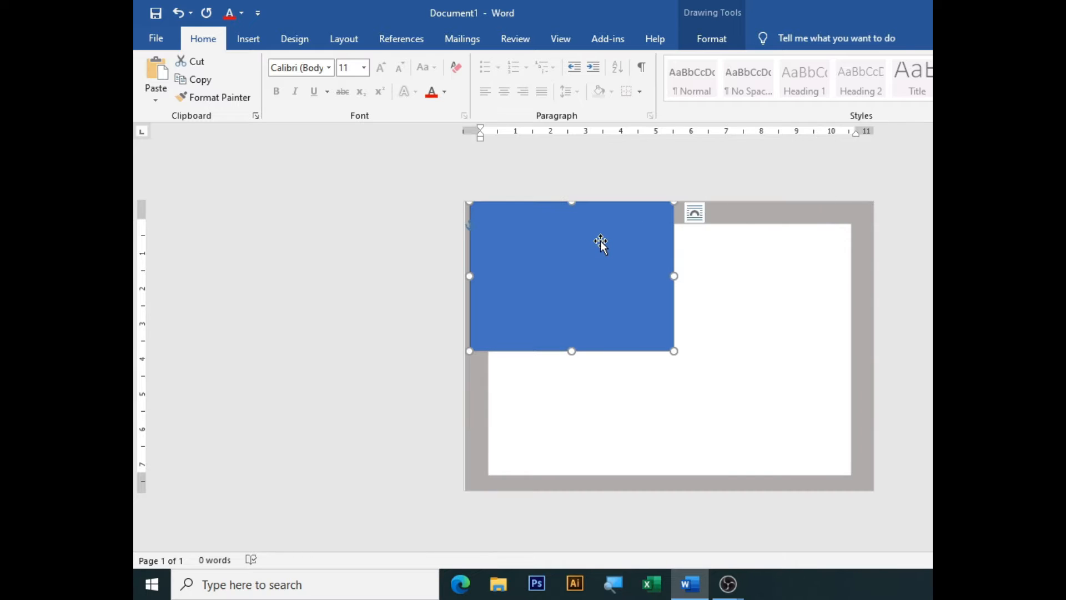
# Edit the rectangle's points: delete the bottom-right vertex and bend the diagonal edge into a convex curve
pyautogui.rightClick(492, 351)
pyautogui.click(548, 148)
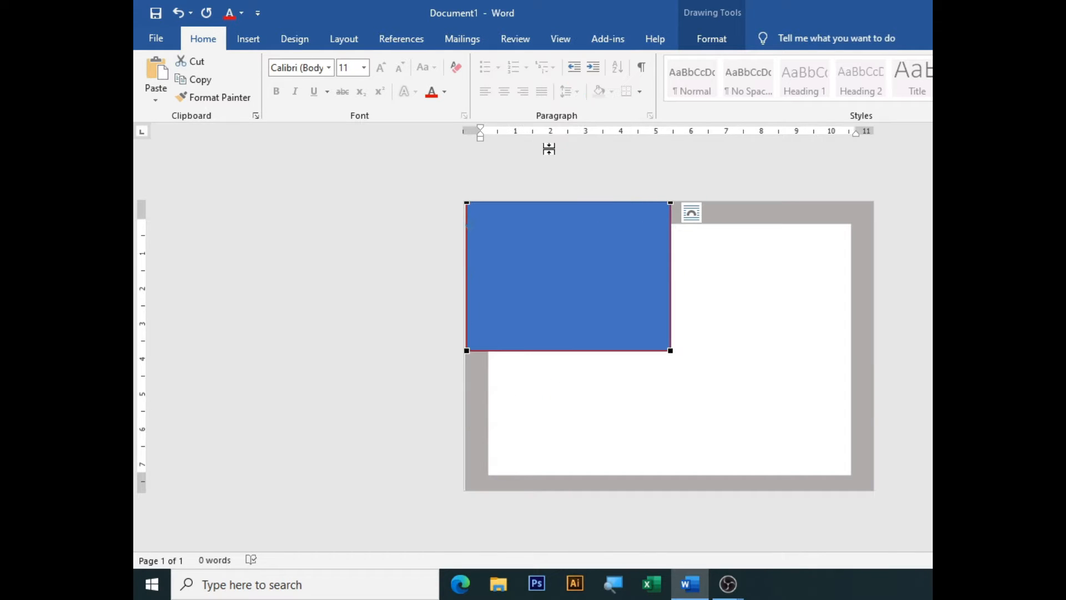
pyautogui.rightClick(488, 351)
pyautogui.click(535, 359)
pyautogui.scroll(3, 626, 333)
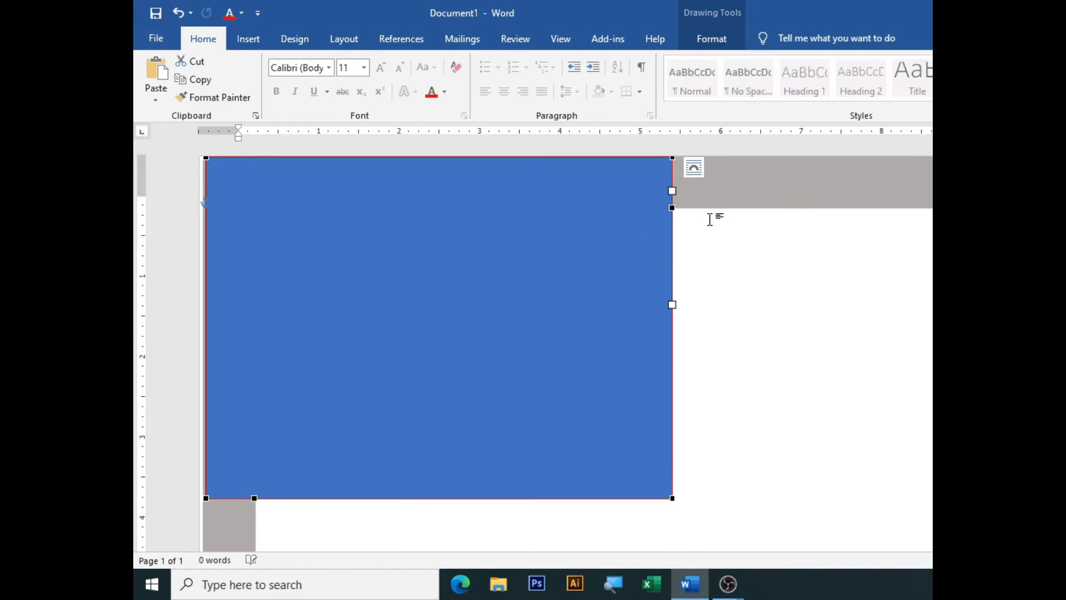
pyautogui.rightClick(673, 498)
pyautogui.click(727, 371)
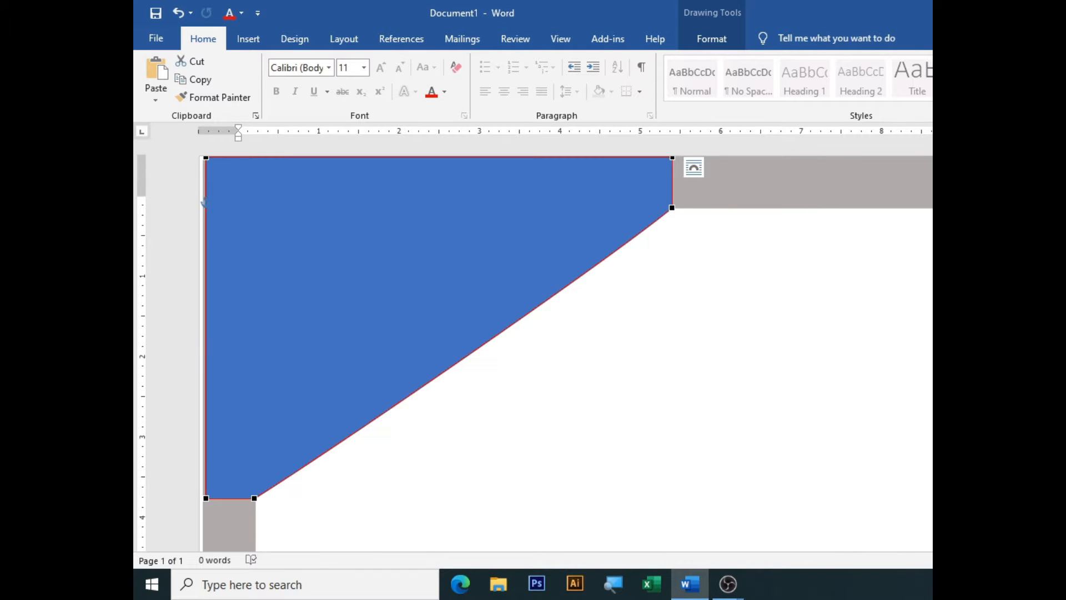
pyautogui.scroll(-3, 360, 409)
pyautogui.click(360, 407)
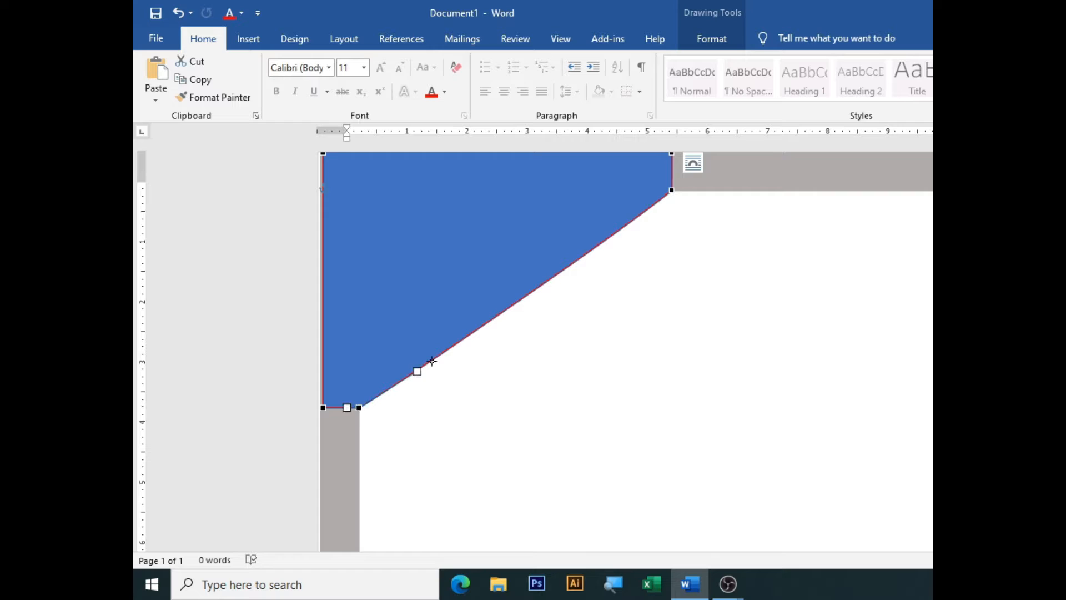
pyautogui.moveTo(417, 371); pyautogui.dragTo(357, 310)
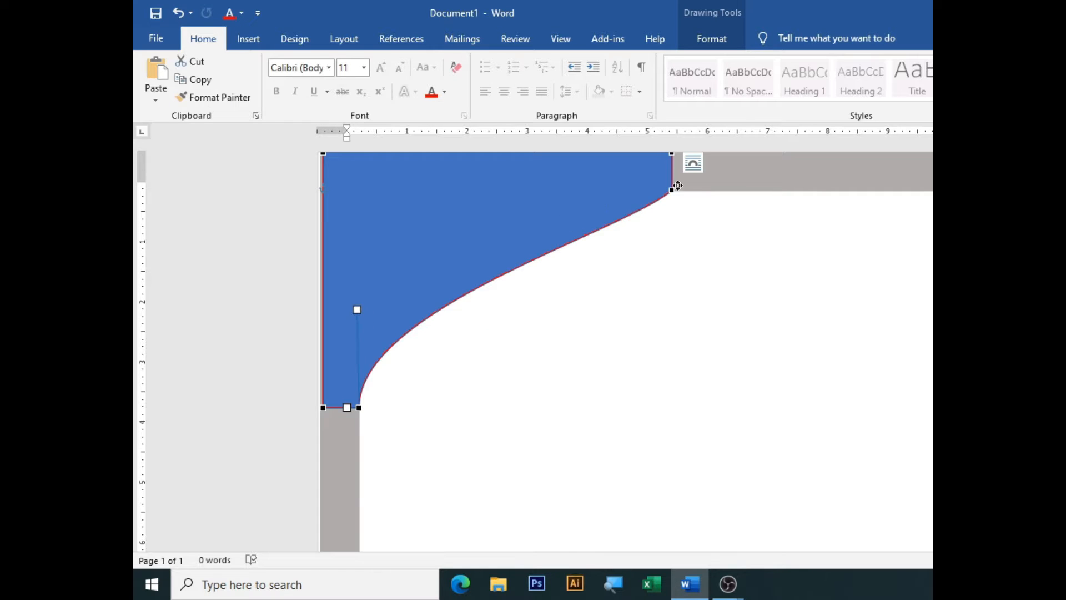
pyautogui.click(670, 192)
pyautogui.moveTo(618, 231); pyautogui.dragTo(582, 183)
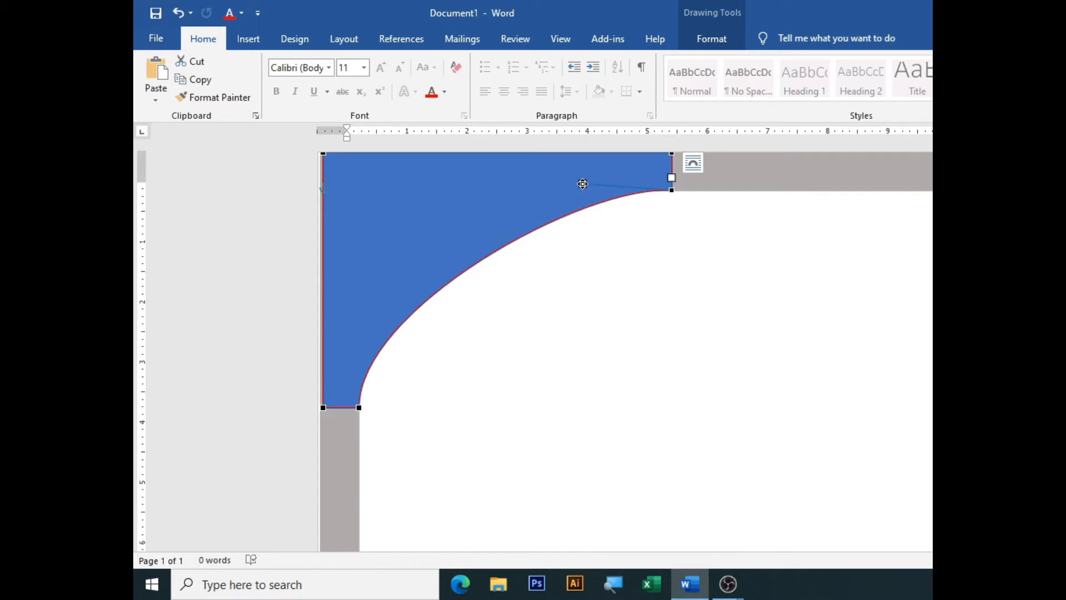
# Remove the curved shape's outline and fill it with red
pyautogui.rightClick(446, 198)
pyautogui.click(529, 161)
pyautogui.click(571, 312)
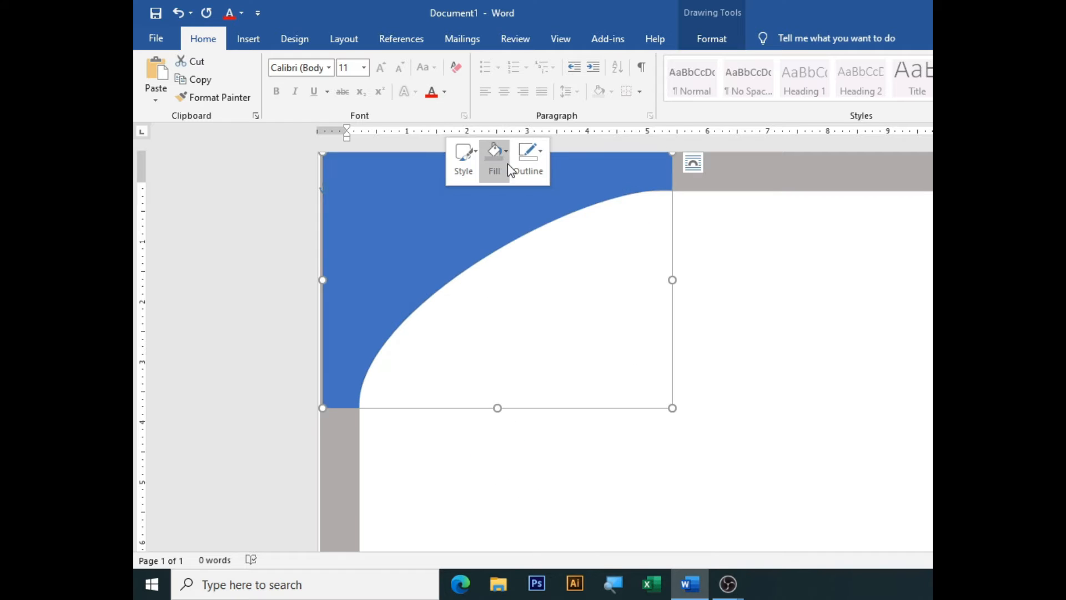
pyautogui.click(500, 163)
pyautogui.click(500, 295)
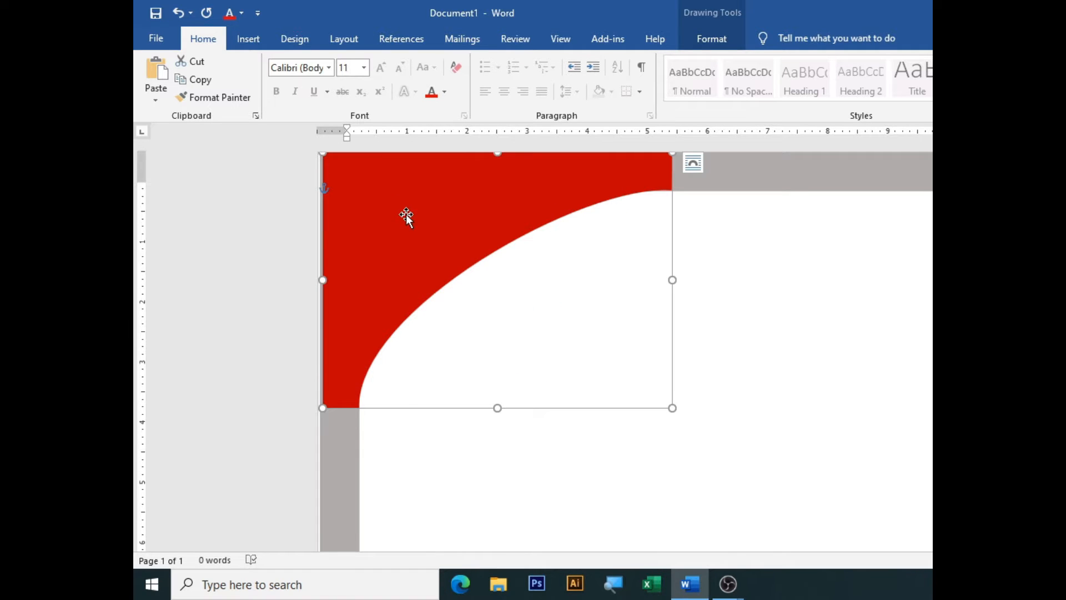
# Copy the red shape, rotate the copy 180°, and place it in the bottom-right corner
pyautogui.keyDown('ctrl'); pyautogui.moveTo(405, 215); pyautogui.dragTo(515, 313); pyautogui.keyUp('ctrl')
pyautogui.moveTo(607, 225); pyautogui.dragTo(600, 451)
pyautogui.scroll(-5, 833, 401)
pyautogui.moveTo(638, 413); pyautogui.dragTo(646, 415)
pyautogui.moveTo(676, 360)
pyautogui.mouseDown()
pyautogui.moveTo(756, 423)
pyautogui.moveTo(769, 419)
pyautogui.mouseUp()
pyautogui.click(644, 365)
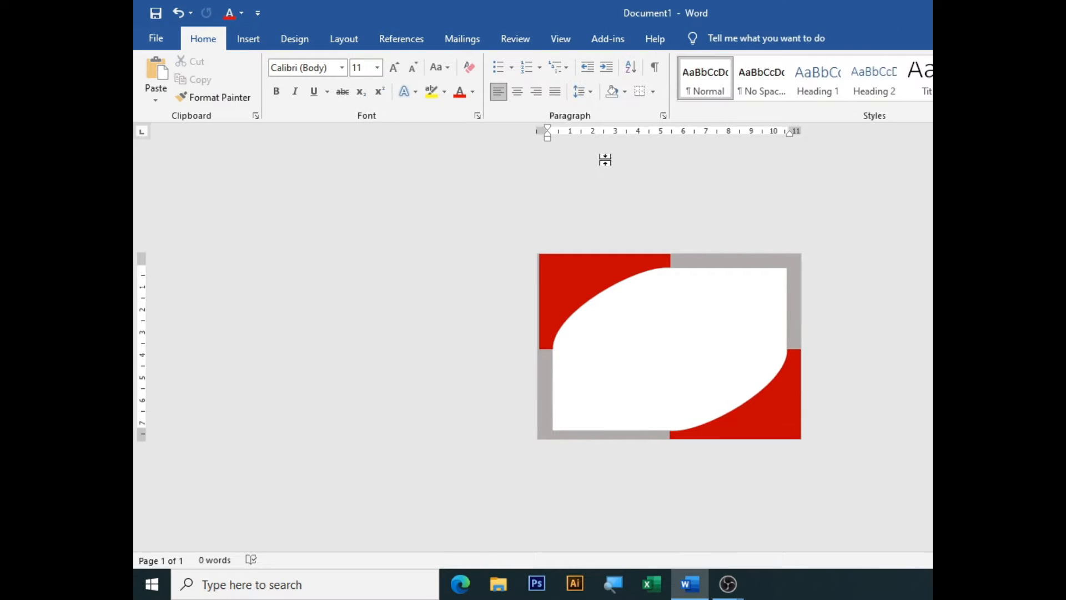
# Check that the red corner pieces sit flush at the top-left and bottom-right corners
pyautogui.scroll(5, 605, 160)
pyautogui.click(472, 204)
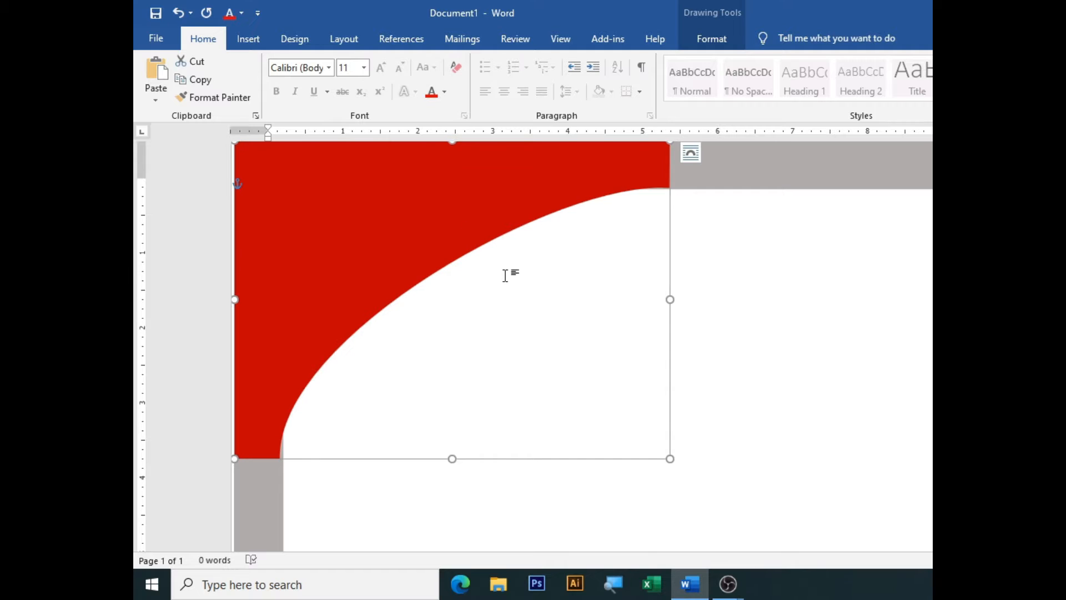
pyautogui.click(719, 326)
pyautogui.scroll(-4, 719, 326)
pyautogui.click(759, 509)
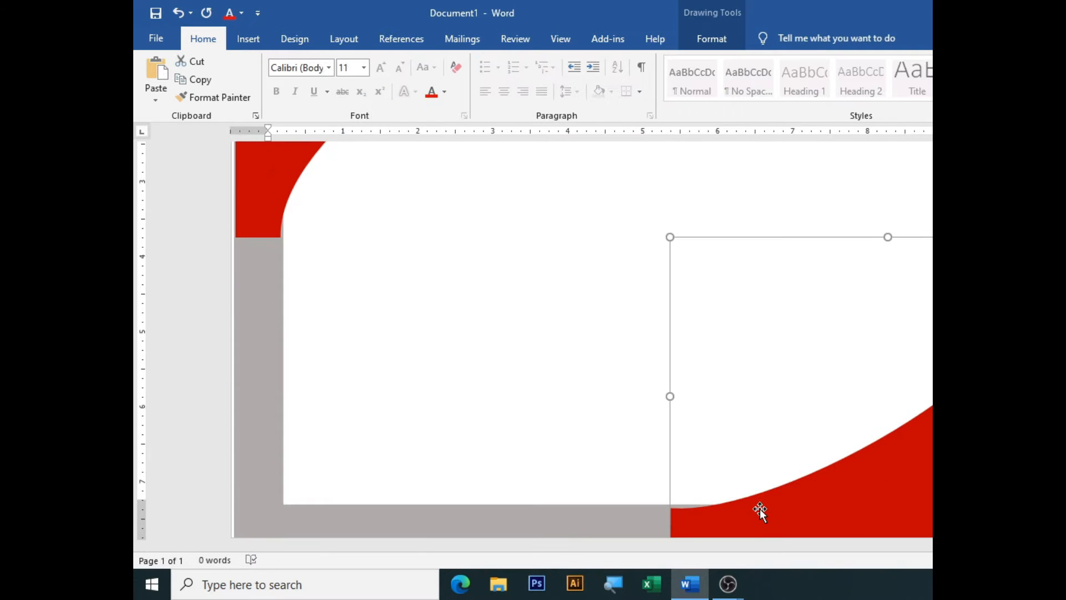
pyautogui.click(559, 394)
pyautogui.scroll(-4, 631, 342)
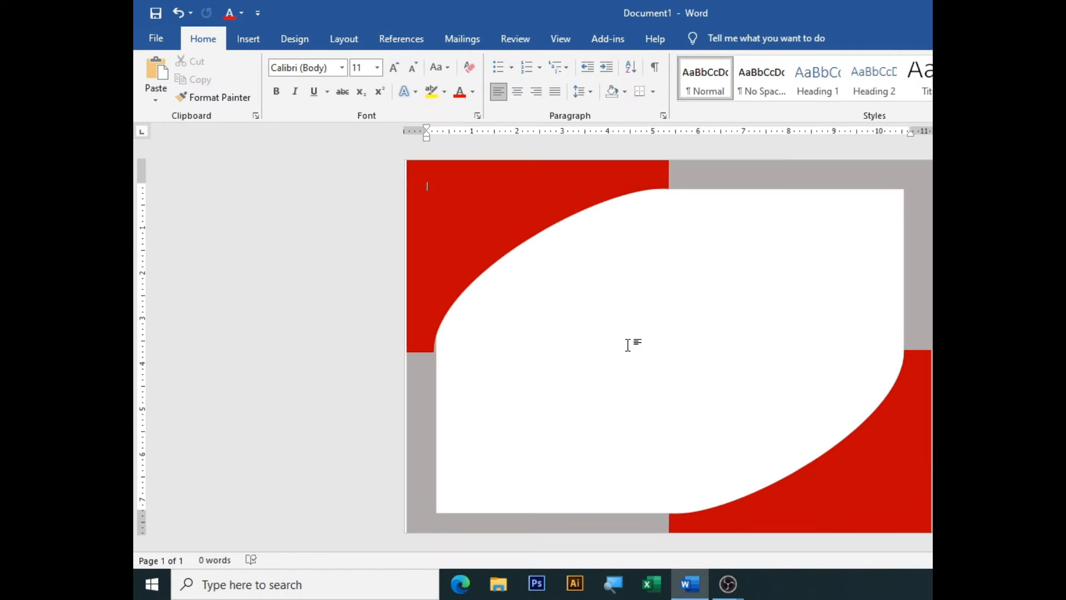
# Choose to insert a picture from this device via Insert > Pictures
pyautogui.click(248, 39)
pyautogui.click(291, 78)
pyautogui.click(322, 130)
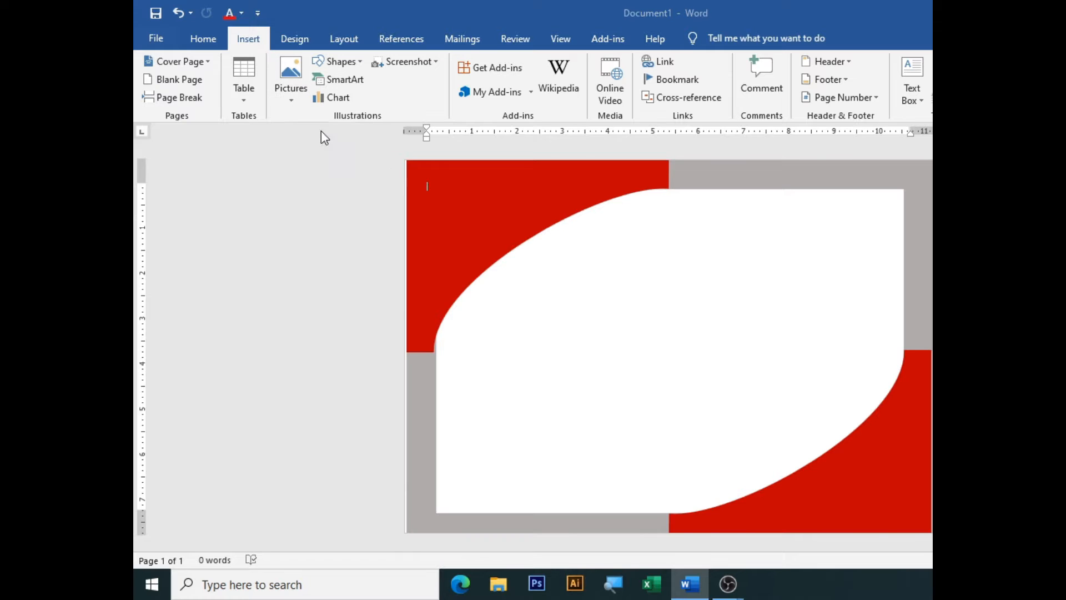
# Insert the 123 logo image from the Desktop folder
pyautogui.click(197, 133)
pyautogui.scroll(-1, 362, 183)
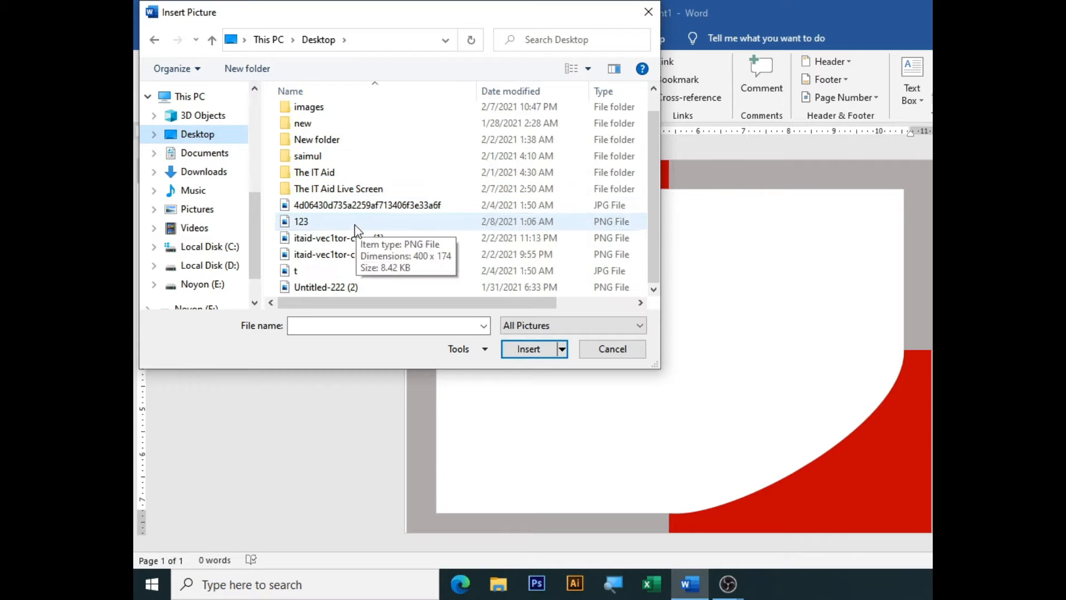
pyautogui.click(333, 222)
pyautogui.click(529, 349)
# Set the logo to Square wrapping, shrink it, and place it in the top-right white area
pyautogui.click(636, 193)
pyautogui.click(725, 304)
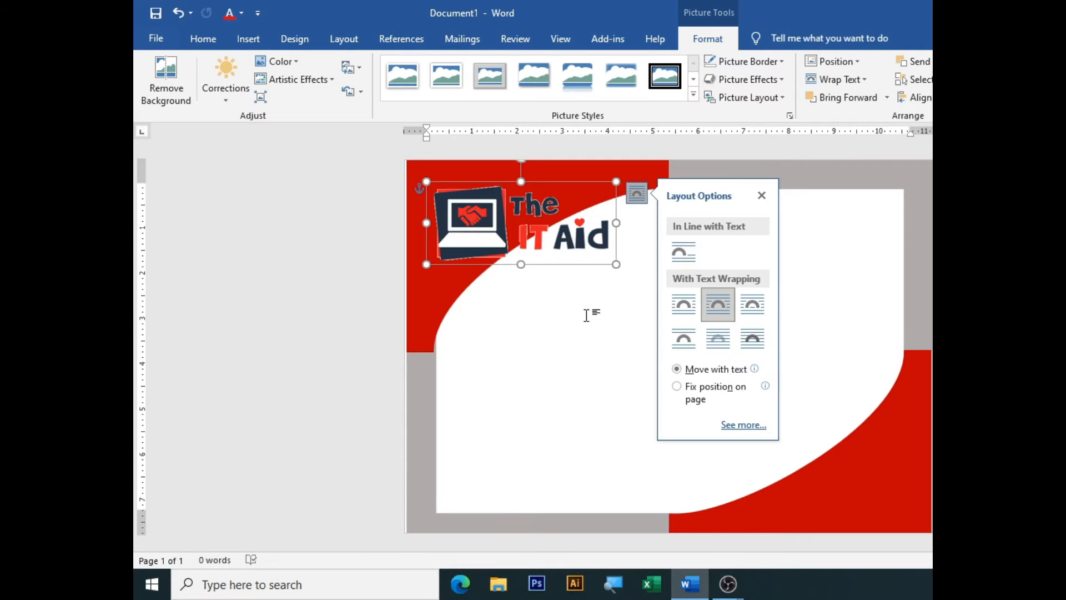
pyautogui.moveTo(529, 219); pyautogui.dragTo(683, 253)
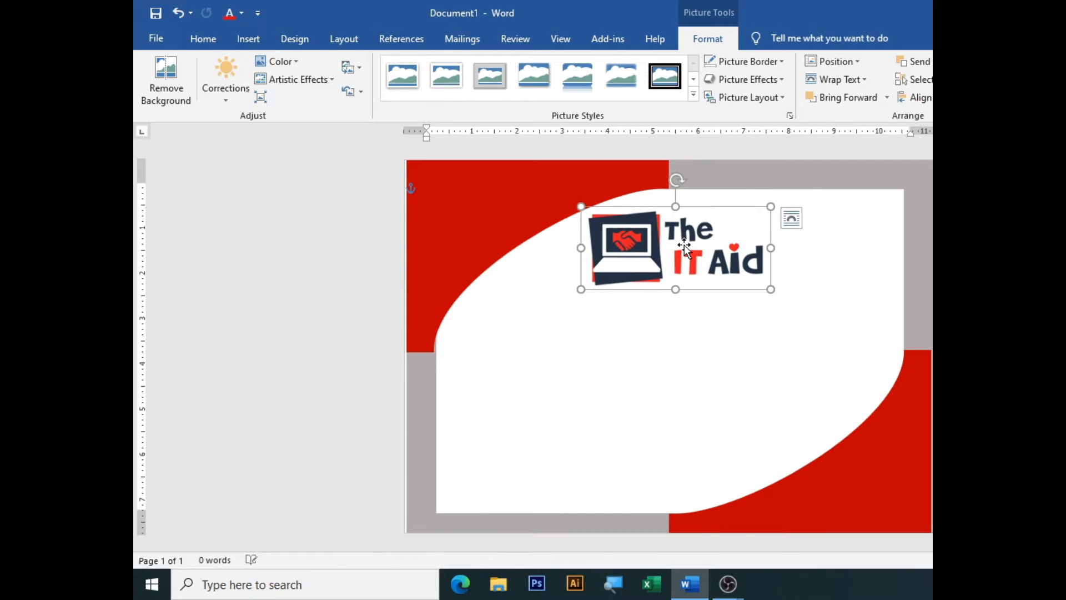
pyautogui.moveTo(769, 214); pyautogui.dragTo(870, 216)
pyautogui.click(656, 309)
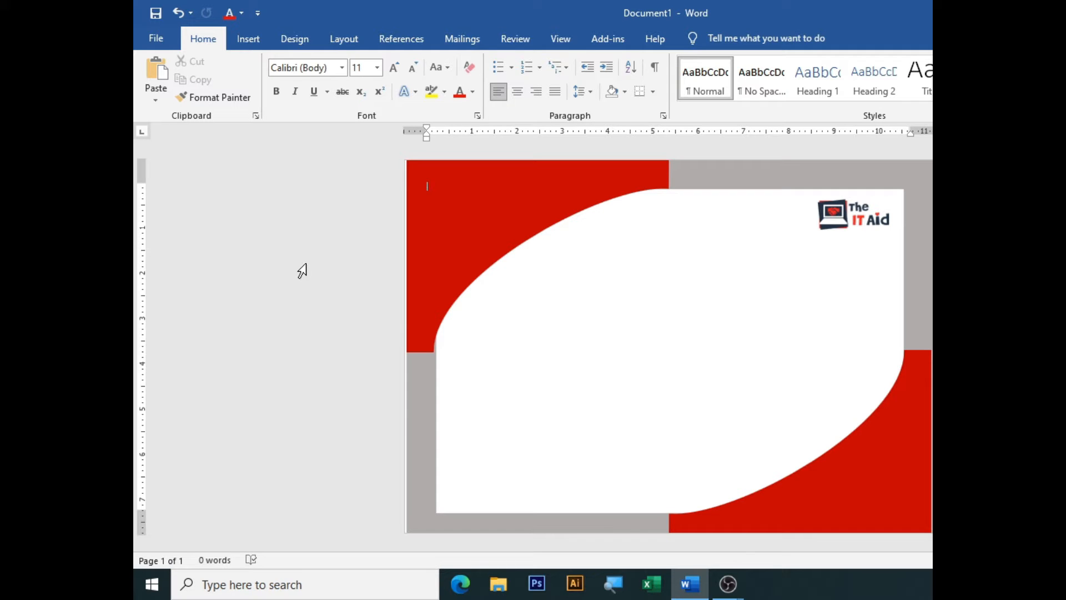
# Draw a text box in the upper white area and type CERTIFICATE OF COMPLETION
pyautogui.click(246, 43)
pyautogui.click(341, 61)
pyautogui.click(323, 90)
pyautogui.moveTo(523, 273)
pyautogui.mouseDown()
pyautogui.moveTo(638, 348)
pyautogui.moveTo(816, 340)
pyautogui.mouseUp()
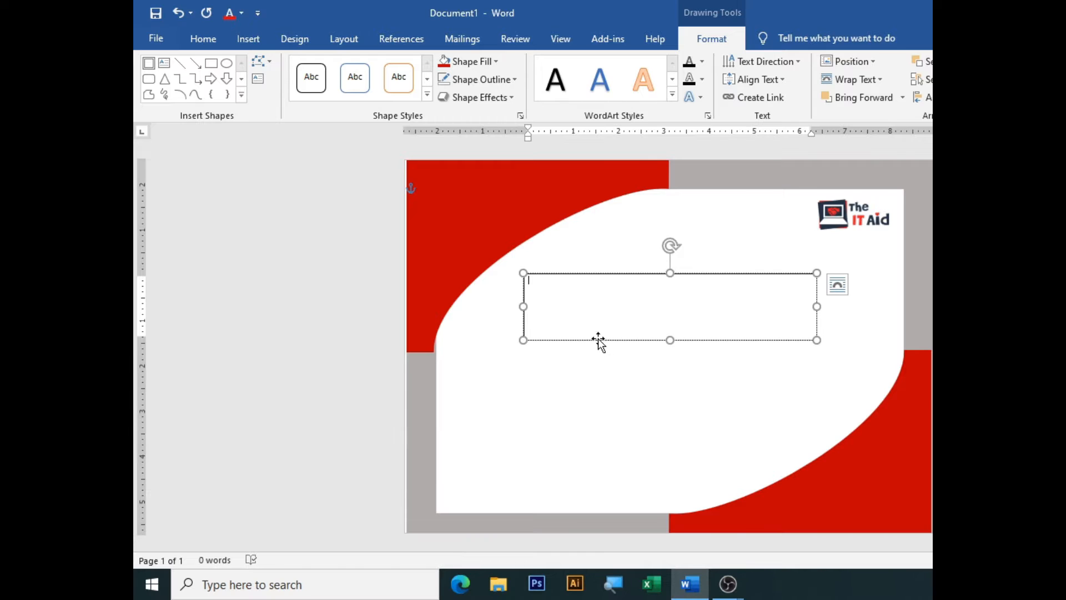
pyautogui.scroll(5, 598, 338)
pyautogui.write('CERTIFICATE  ')
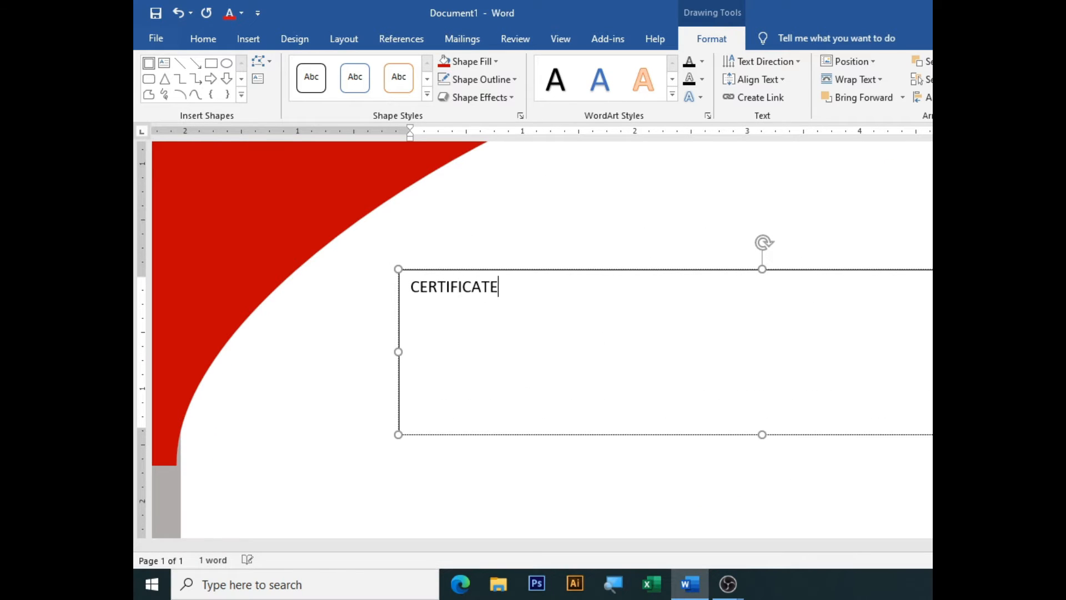
pyautogui.write('OF COMPLETION')
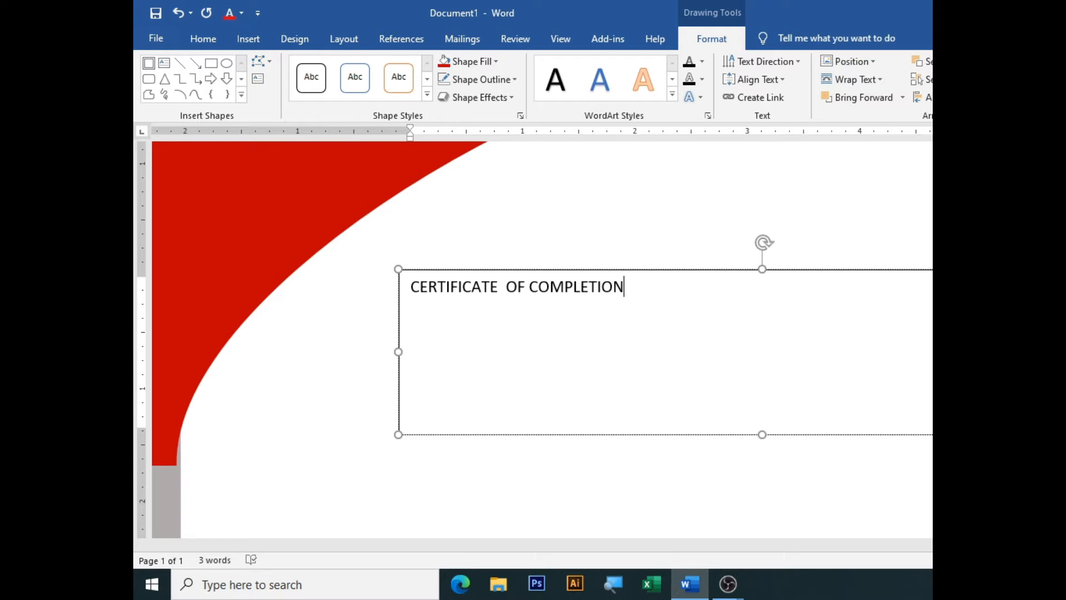
# Enlarge the title text to 24 pt and remove the extra space before OF
pyautogui.hotkey('ctrl', 'a')
pyautogui.click(203, 38)
pyautogui.click(395, 67)
pyautogui.click(395, 67)
pyautogui.click(395, 69)
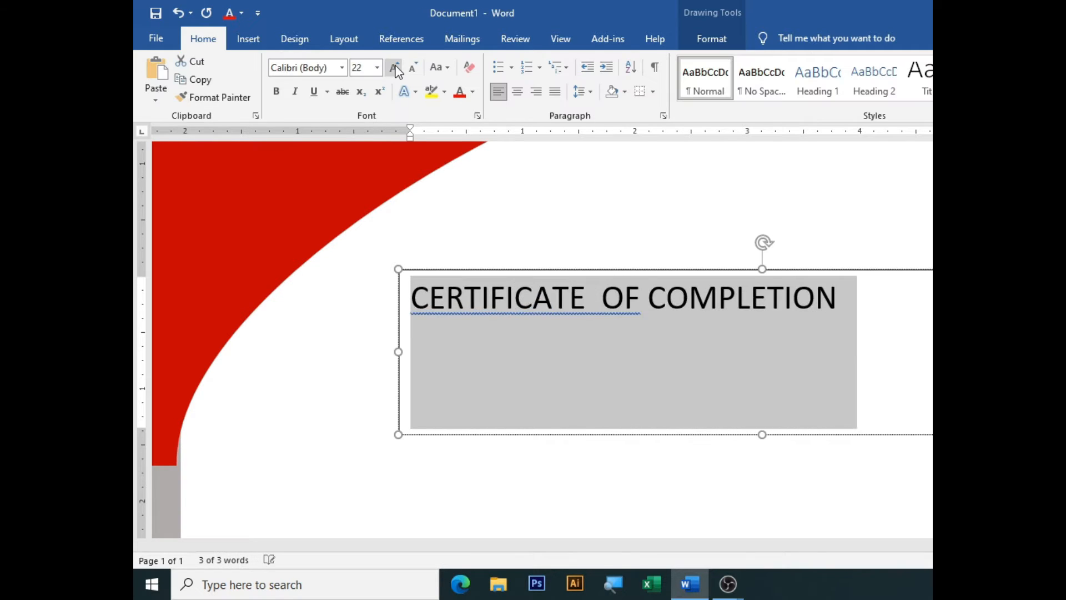
pyautogui.click(395, 67)
pyautogui.rightClick(890, 270)
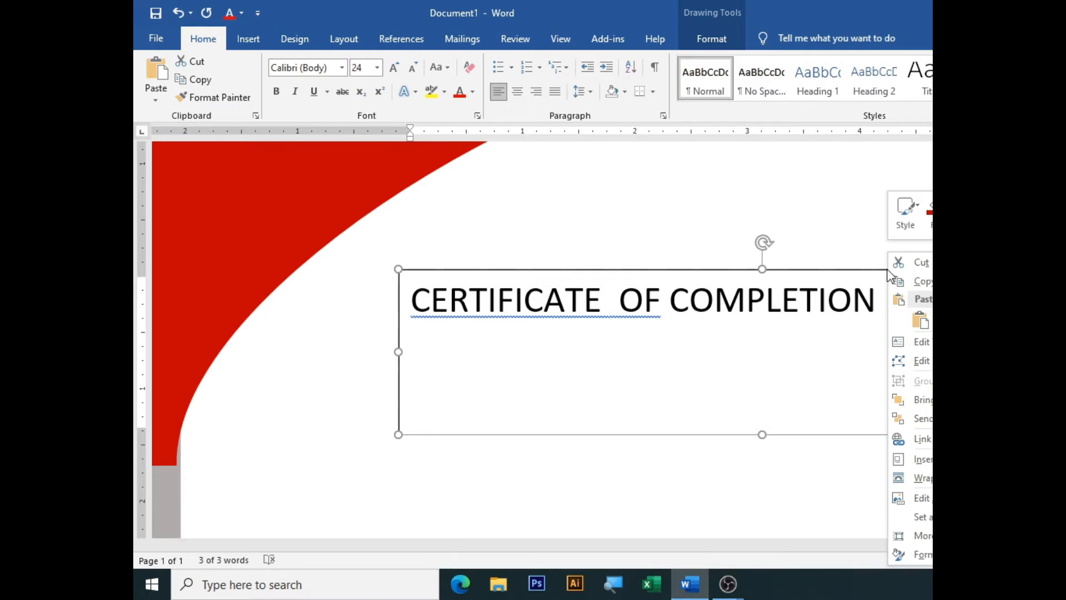
pyautogui.press('Escape')
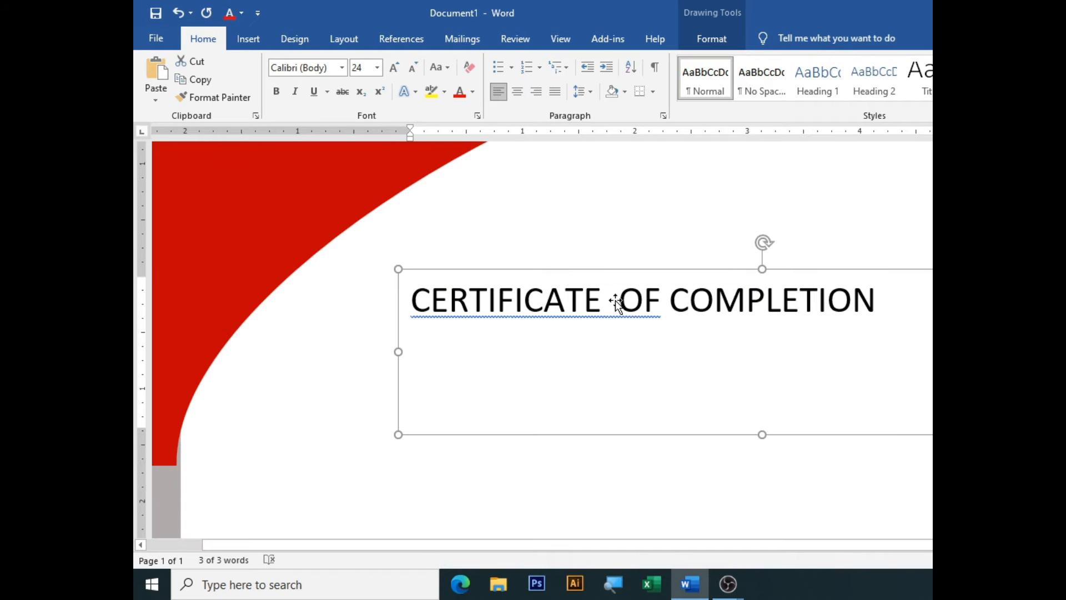
pyautogui.click(615, 300)
pyautogui.press('BackSpace')
# Change the title's font to Brush Script Std
pyautogui.hotkey('ctrl', 'a')
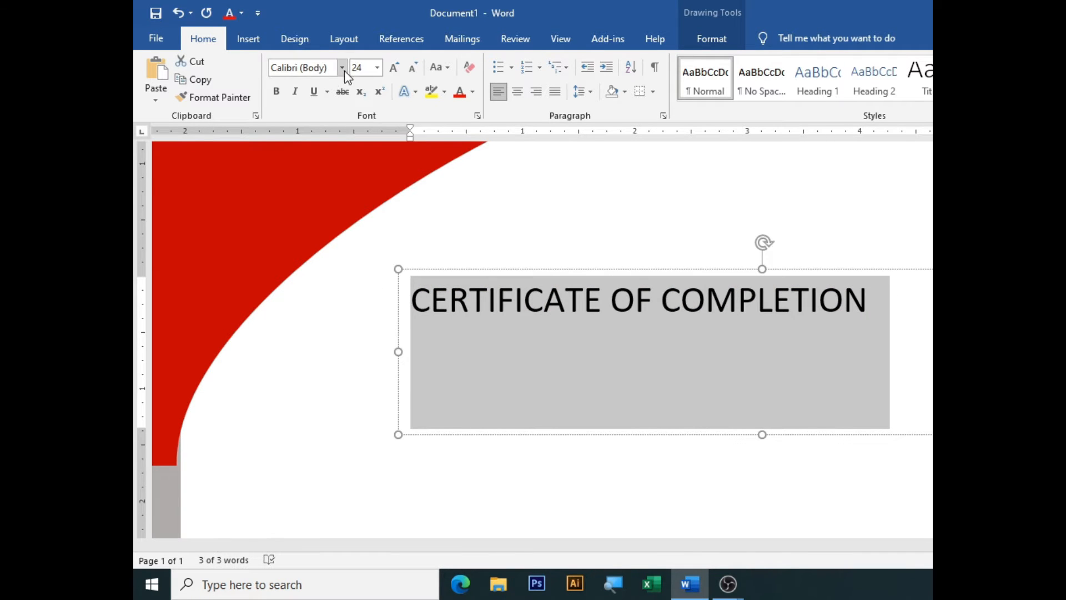
pyautogui.click(342, 67)
pyautogui.scroll(-2, 334, 222)
pyautogui.scroll(-15, 326, 246)
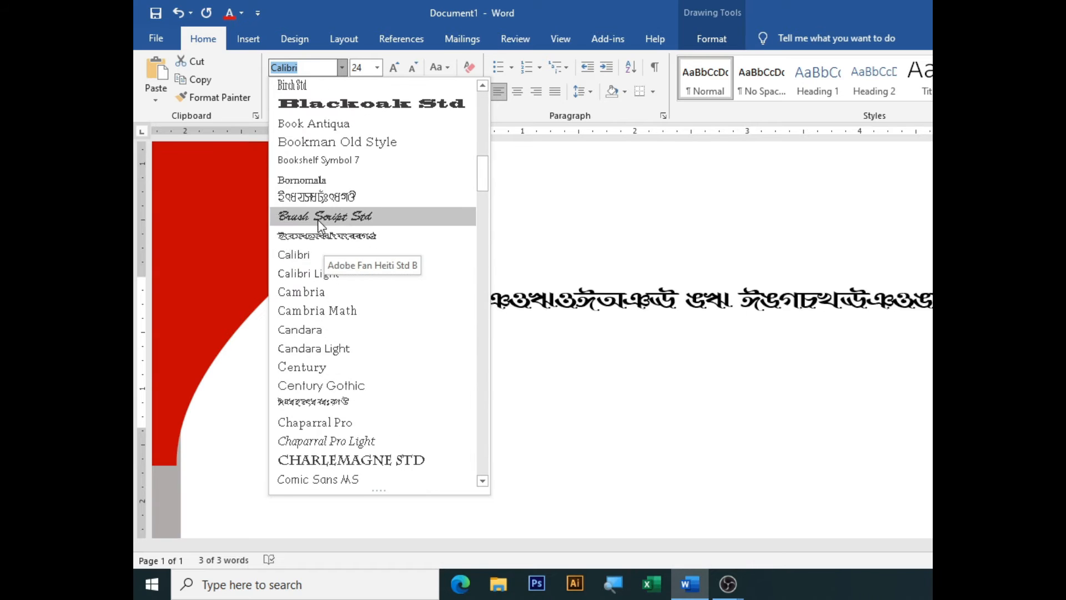
pyautogui.scroll(-20, 322, 282)
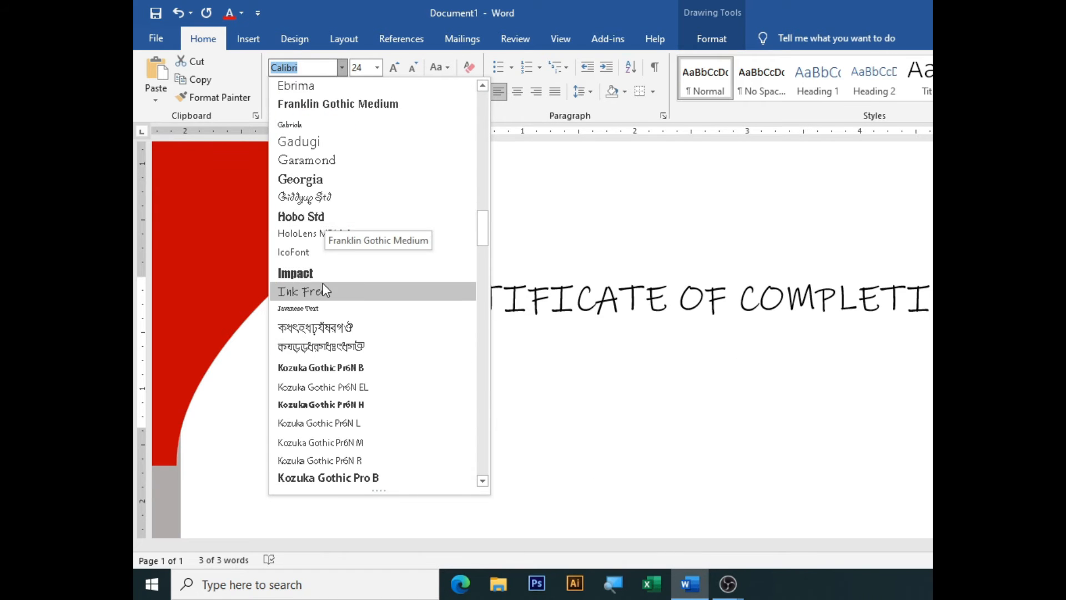
pyautogui.scroll(-15, 312, 311)
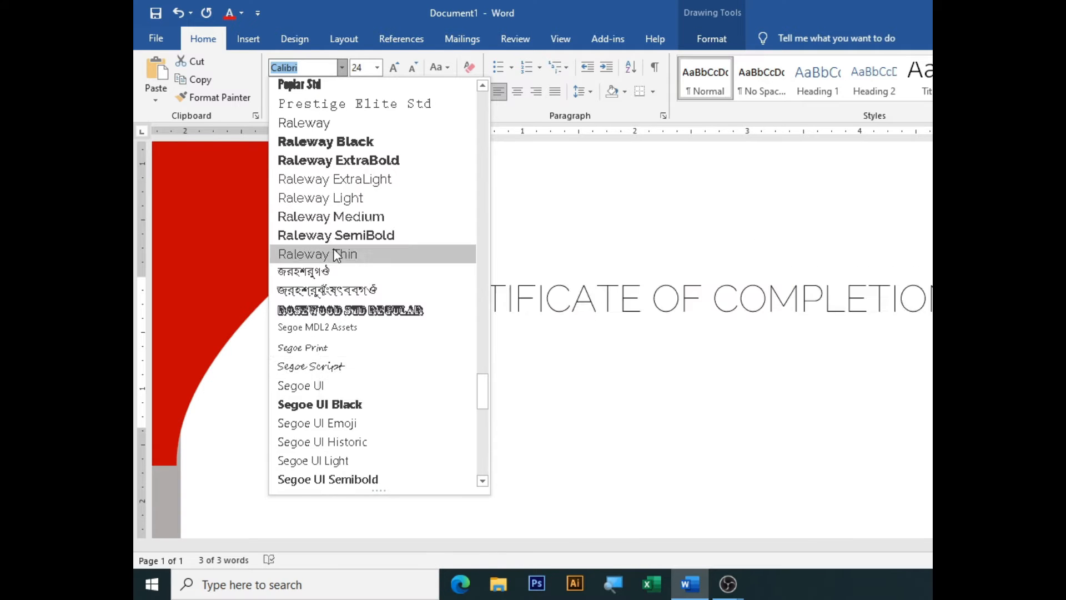
pyautogui.scroll(20, 330, 256)
pyautogui.scroll(7, 326, 239)
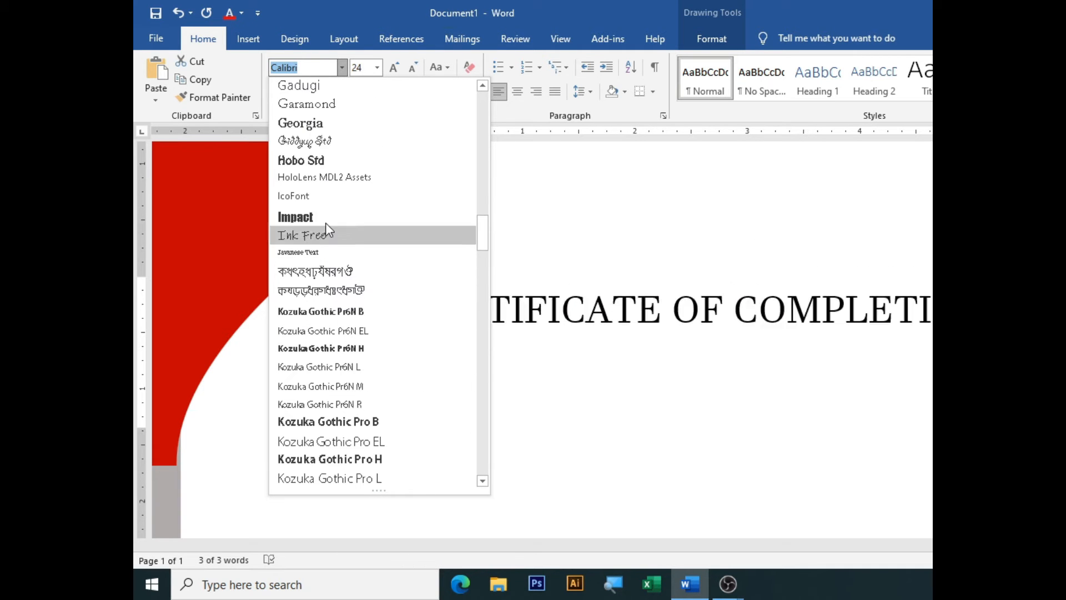
pyautogui.scroll(20, 314, 161)
pyautogui.scroll(1, 313, 145)
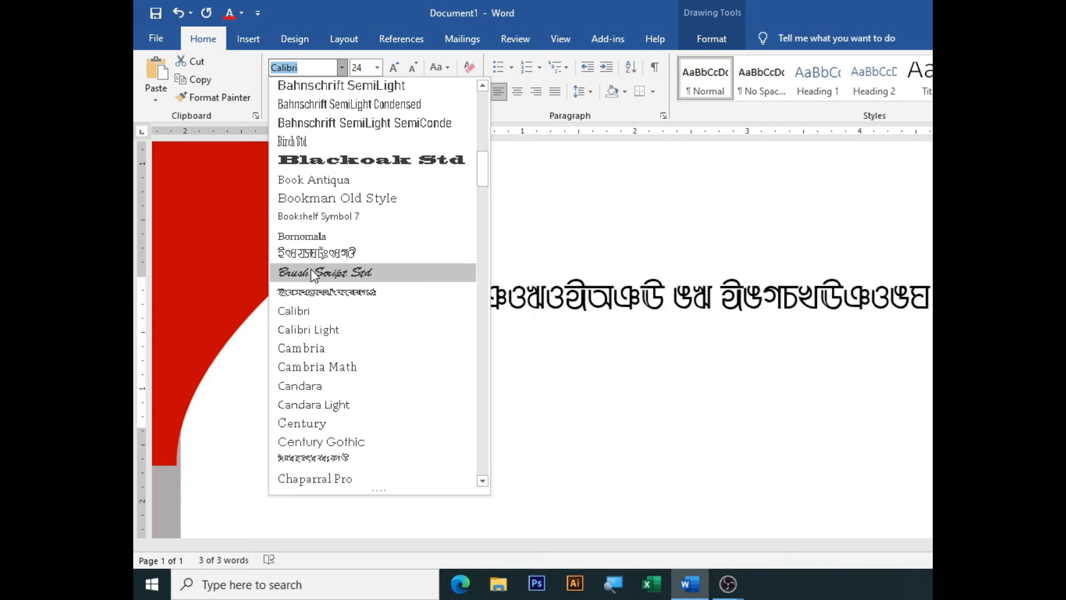
pyautogui.click(303, 270)
# Reduce the title to 16 pt, fit the box snugly around it, and centre the text
pyautogui.moveTo(1065, 269)
pyautogui.mouseDown()
pyautogui.moveTo(1020, 292)
pyautogui.moveTo(1065, 281)
pyautogui.mouseUp()
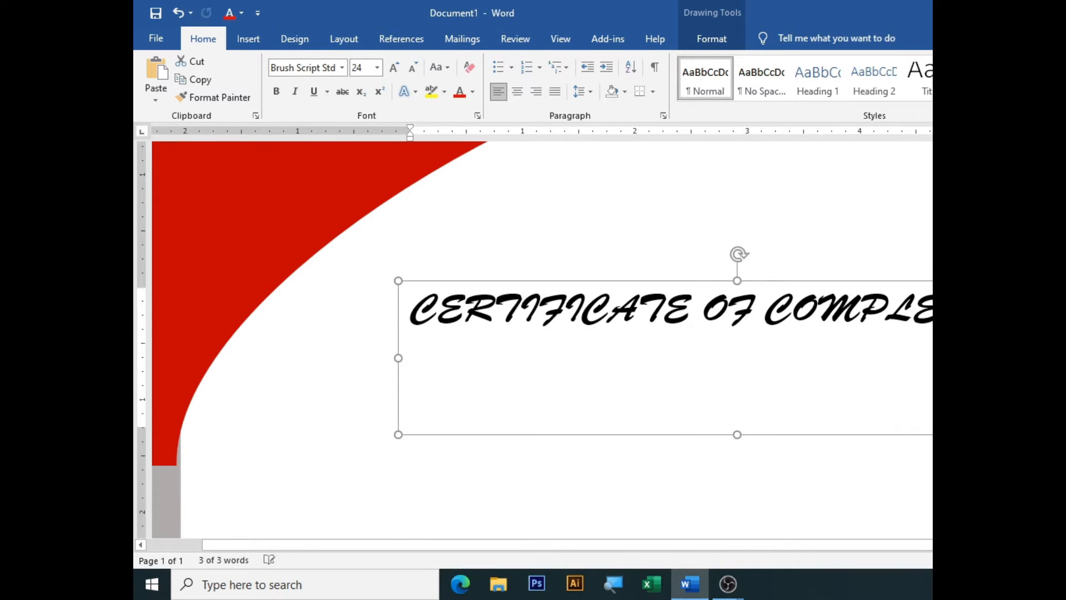
pyautogui.hotkey('ctrl', '[')
pyautogui.hotkey('ctrl', '[')
pyautogui.hotkey('ctrl', '[')
pyautogui.hotkey('ctrl', '[')
pyautogui.hotkey('ctrl', '[')
pyautogui.hotkey('ctrl', '[')
pyautogui.hotkey('ctrl', '[')
pyautogui.hotkey('ctrl', '[')
pyautogui.moveTo(739, 433); pyautogui.dragTo(738, 335)
pyautogui.moveTo(933, 307); pyautogui.dragTo(855, 308)
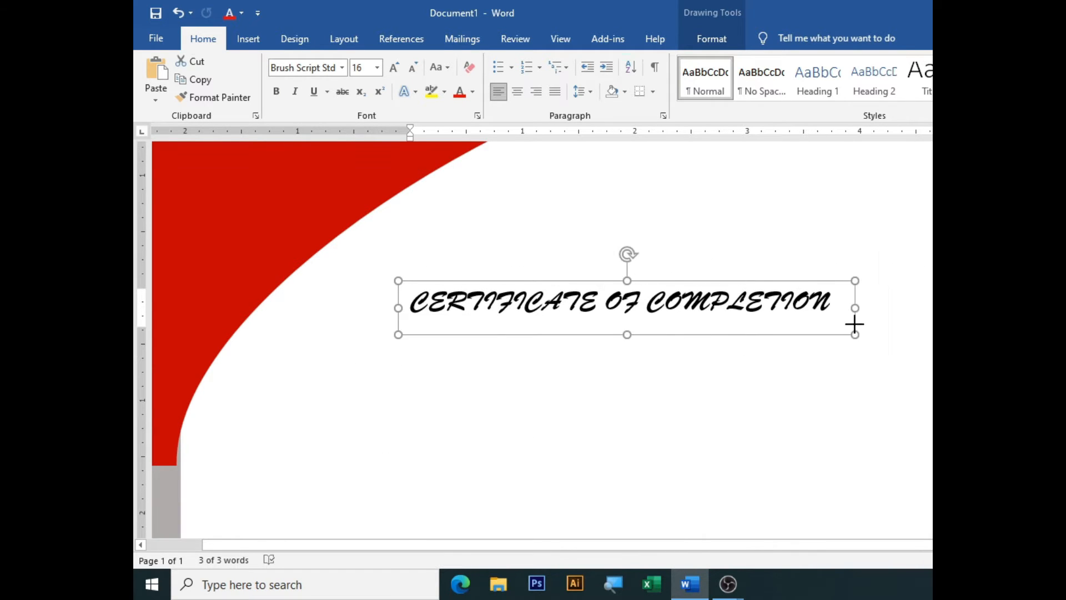
pyautogui.hotkey('ctrl', 'e')
# Move the title box up and right, then draw a second text box below it
pyautogui.click(711, 38)
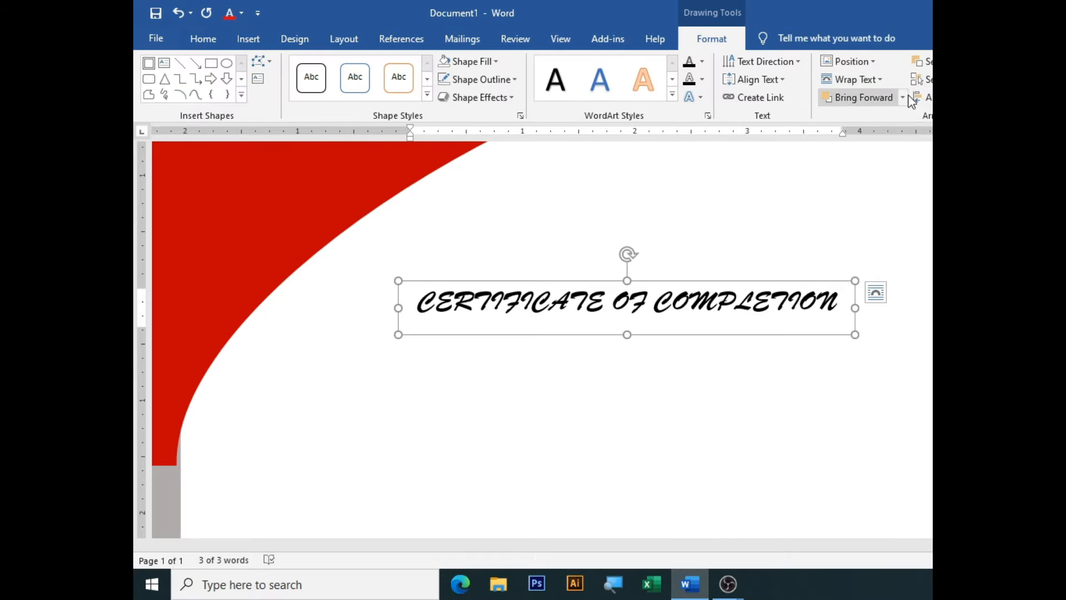
pyautogui.moveTo(724, 310); pyautogui.dragTo(846, 233)
pyautogui.scroll(-4, 847, 232)
pyautogui.moveTo(745, 316); pyautogui.dragTo(774, 291)
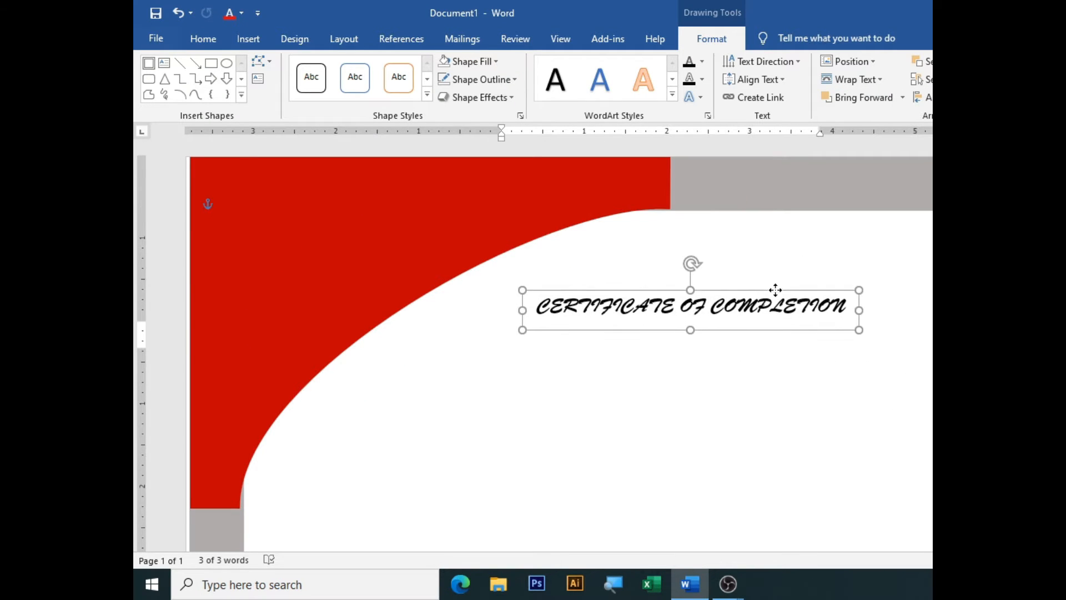
pyautogui.scroll(-2, 774, 290)
pyautogui.click(164, 64)
pyautogui.moveTo(510, 285)
pyautogui.mouseDown()
pyautogui.moveTo(698, 334)
pyautogui.moveTo(874, 337)
pyautogui.mouseUp()
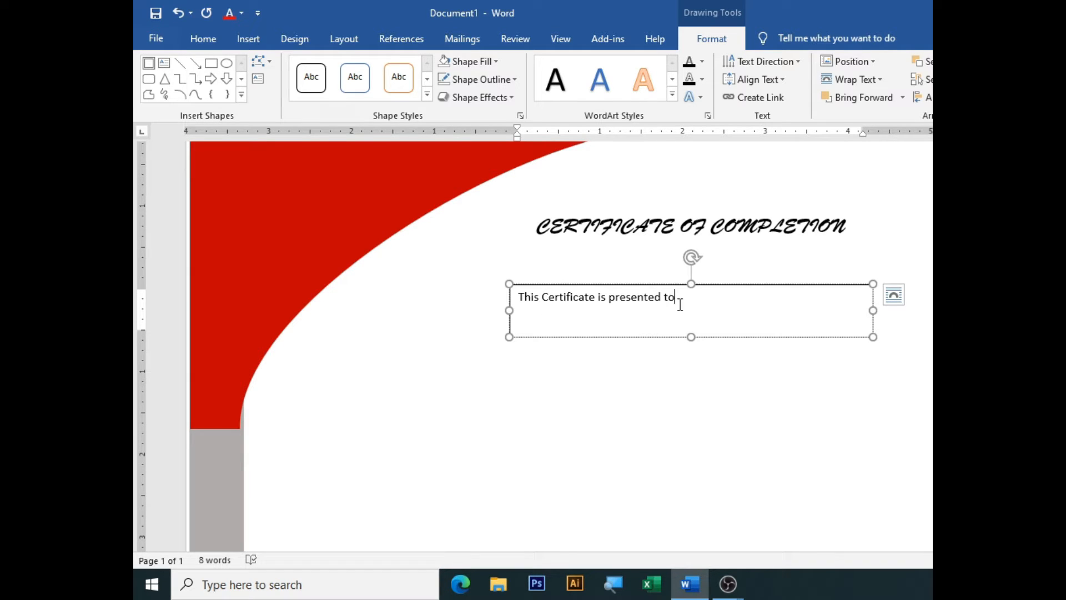
# Enlarge the 'This Certificate is presented to' text to 16 pt
pyautogui.moveTo(695, 300); pyautogui.dragTo(517, 297)
pyautogui.click(644, 245)
pyautogui.click(644, 246)
pyautogui.click(644, 245)
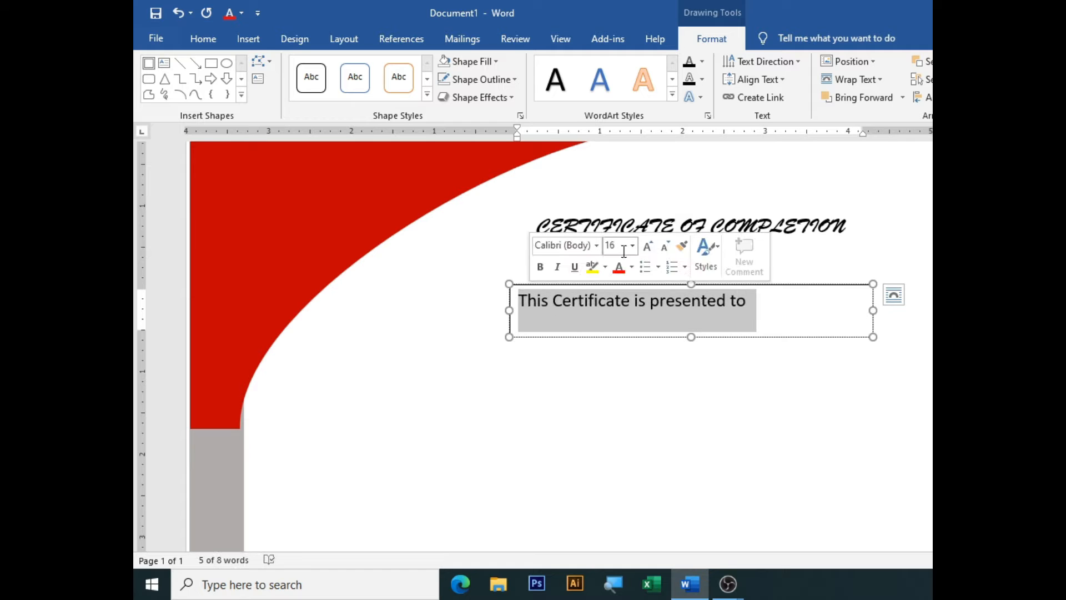
pyautogui.click(596, 245)
pyautogui.click(838, 392)
# Narrow the presented-to box to fit its text and move it beneath the title
pyautogui.click(704, 349)
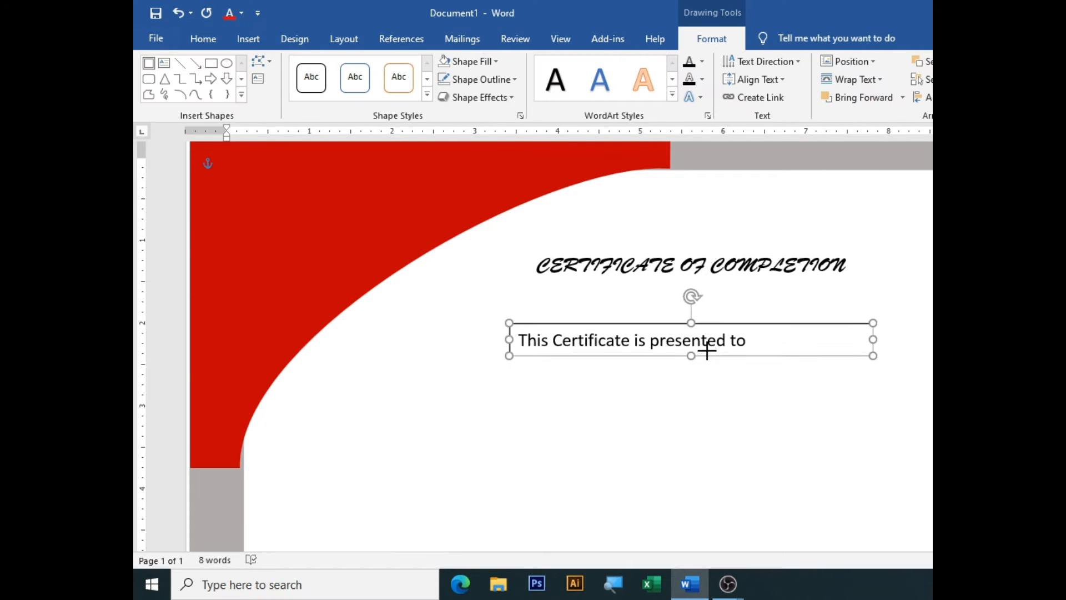
pyautogui.moveTo(872, 341); pyautogui.dragTo(765, 346)
pyautogui.moveTo(745, 323); pyautogui.dragTo(799, 287)
pyautogui.click(639, 411)
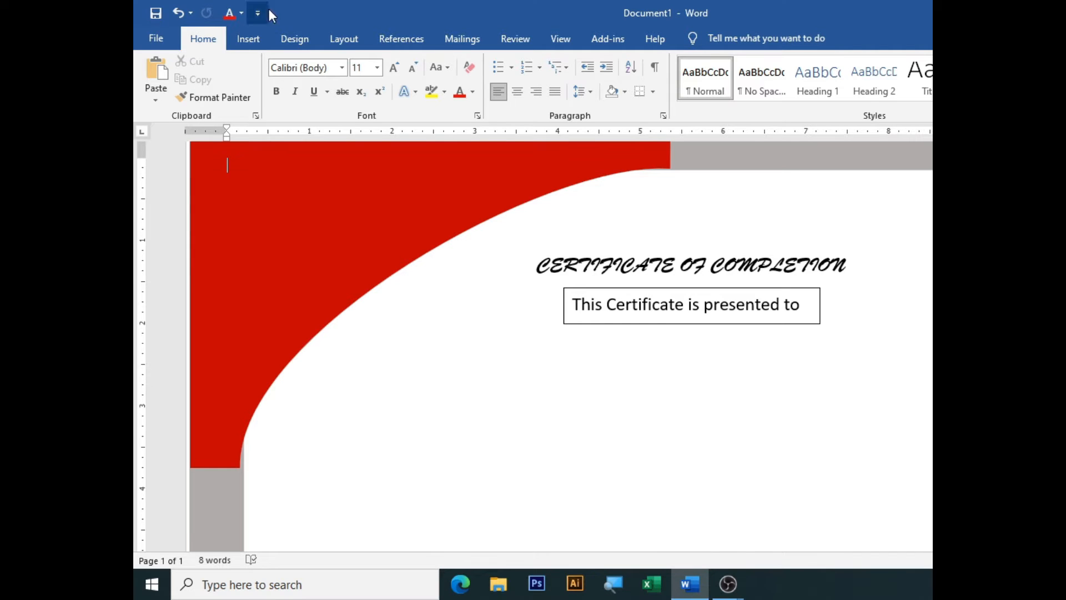
# Draw a text box below the presented-to line and type the recipient's full name
pyautogui.click(249, 39)
pyautogui.click(337, 61)
pyautogui.click(319, 211)
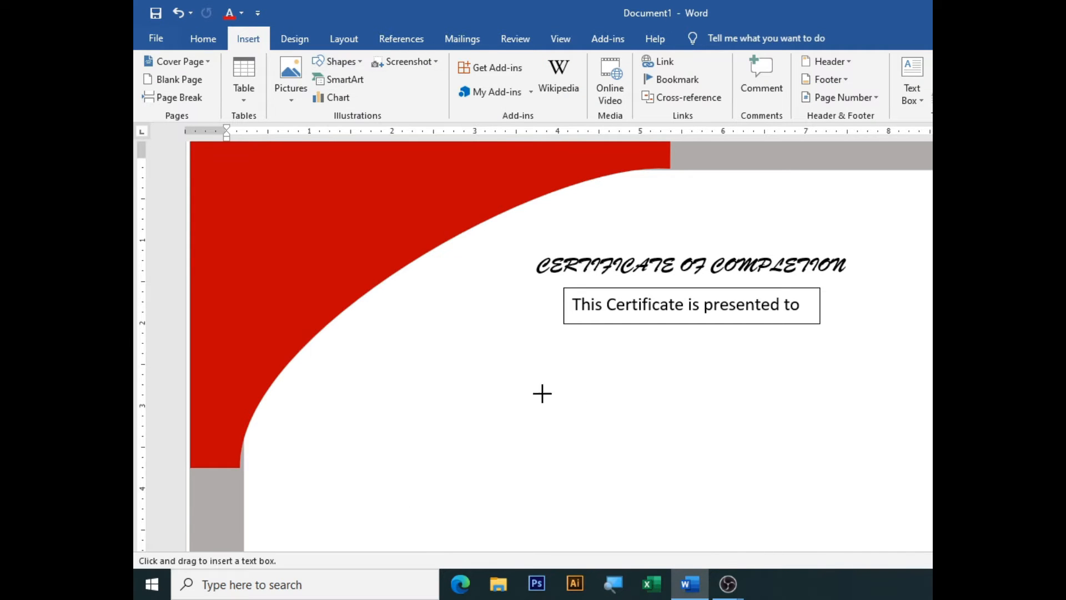
pyautogui.moveTo(481, 353); pyautogui.dragTo(649, 433)
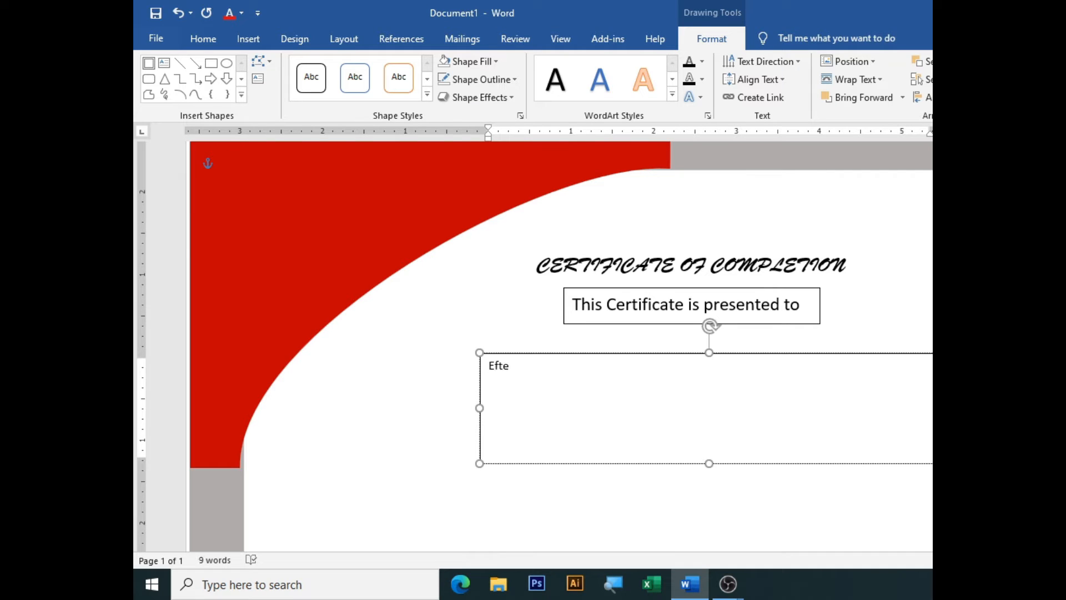
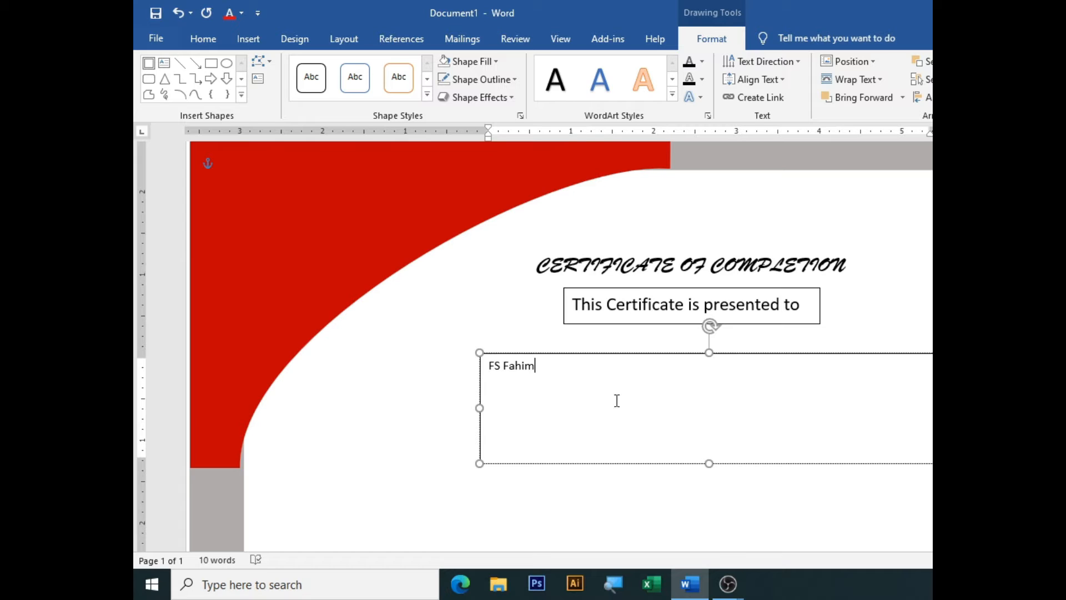
pyautogui.press('BackSpace')
pyautogui.press('BackSpace')
pyautogui.press('BackSpace')
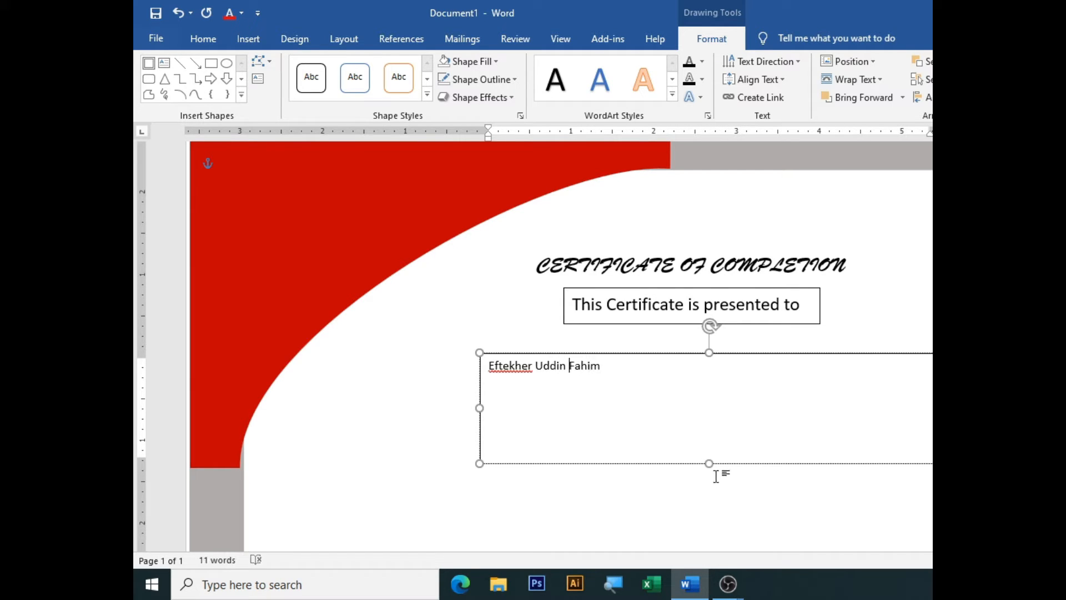
# Shorten the name box to one line and set its fill and outline to none
pyautogui.moveTo(709, 464); pyautogui.dragTo(709, 387)
pyautogui.click(495, 62)
pyautogui.click(484, 200)
pyautogui.click(515, 80)
pyautogui.click(487, 219)
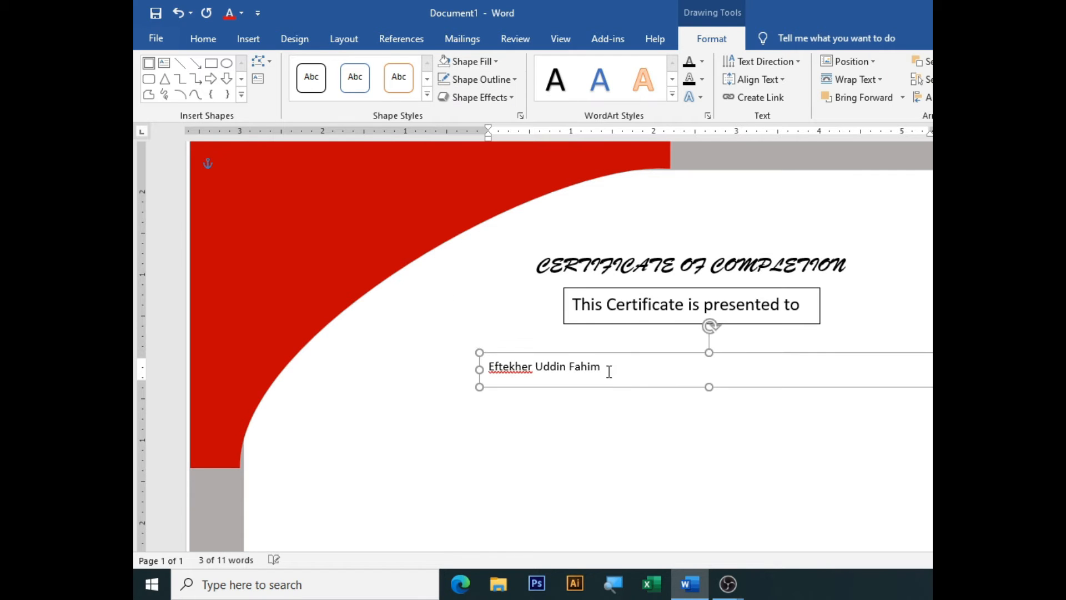
# Enlarge the name to 24 pt, resize its box, and centre it on the page
pyautogui.moveTo(609, 371); pyautogui.dragTo(465, 362)
pyautogui.hotkey('ctrl', ']')
pyautogui.hotkey('ctrl', ']')
pyautogui.hotkey('ctrl', ']')
pyautogui.hotkey('ctrl', ']')
pyautogui.hotkey('ctrl', ']')
pyautogui.hotkey('ctrl', ']')
pyautogui.hotkey('ctrl', ']')
pyautogui.hotkey('ctrl', ']')
pyautogui.hotkey('ctrl', ']')
pyautogui.hotkey('ctrl', ']')
pyautogui.hotkey('ctrl', ']')
pyautogui.hotkey('ctrl', ']')
pyautogui.hotkey('ctrl', ']')
pyautogui.moveTo(710, 387); pyautogui.dragTo(709, 400)
pyautogui.moveTo(938, 375); pyautogui.dragTo(748, 376)
pyautogui.click(922, 97)
pyautogui.click(924, 135)
# Set the name in Brush Script Std and widen the box to fit the script
pyautogui.click(203, 38)
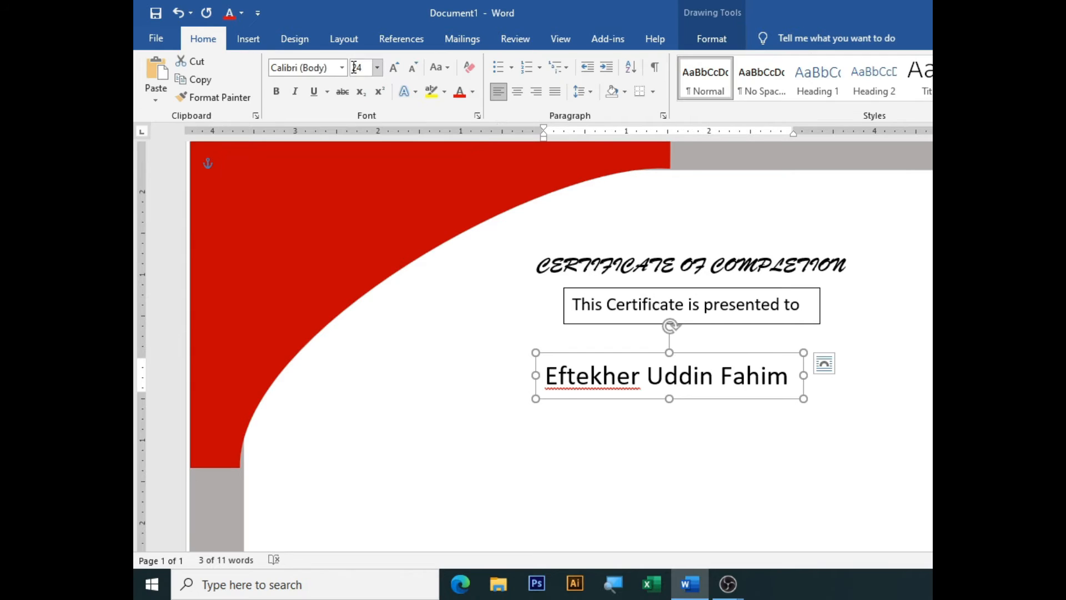
pyautogui.click(342, 67)
pyautogui.click(334, 167)
pyautogui.moveTo(804, 376); pyautogui.dragTo(846, 373)
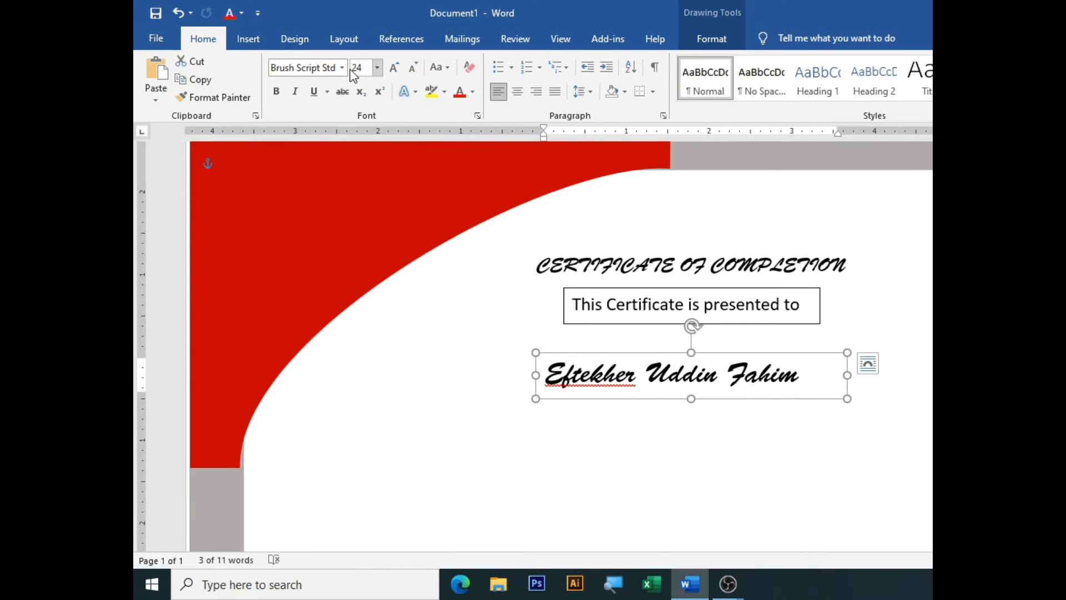
pyautogui.click(341, 67)
pyautogui.scroll(-5, 309, 272)
pyautogui.scroll(-2, 309, 274)
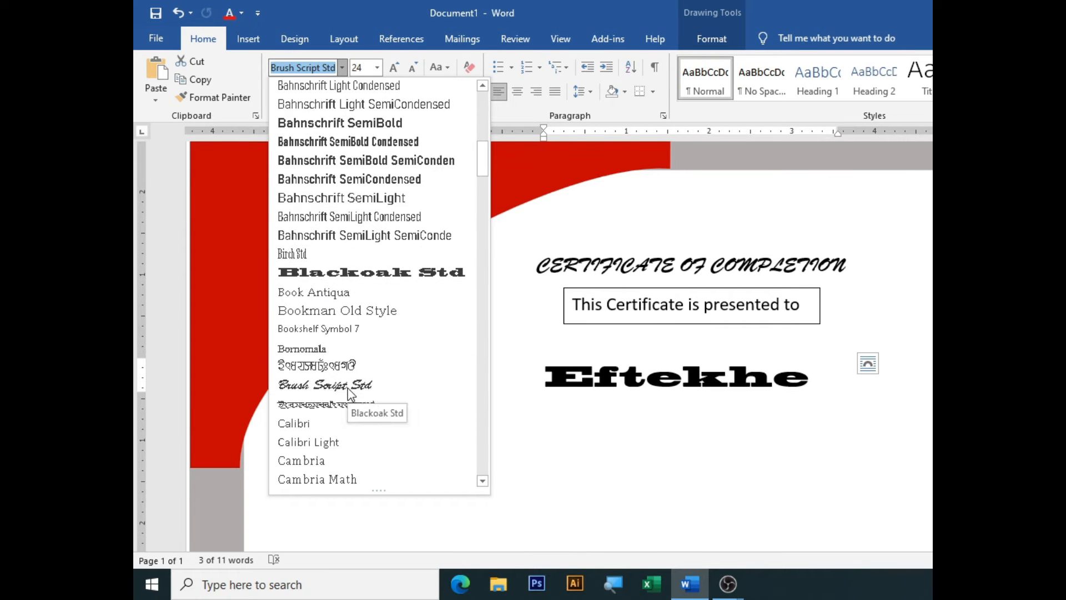
pyautogui.click(331, 382)
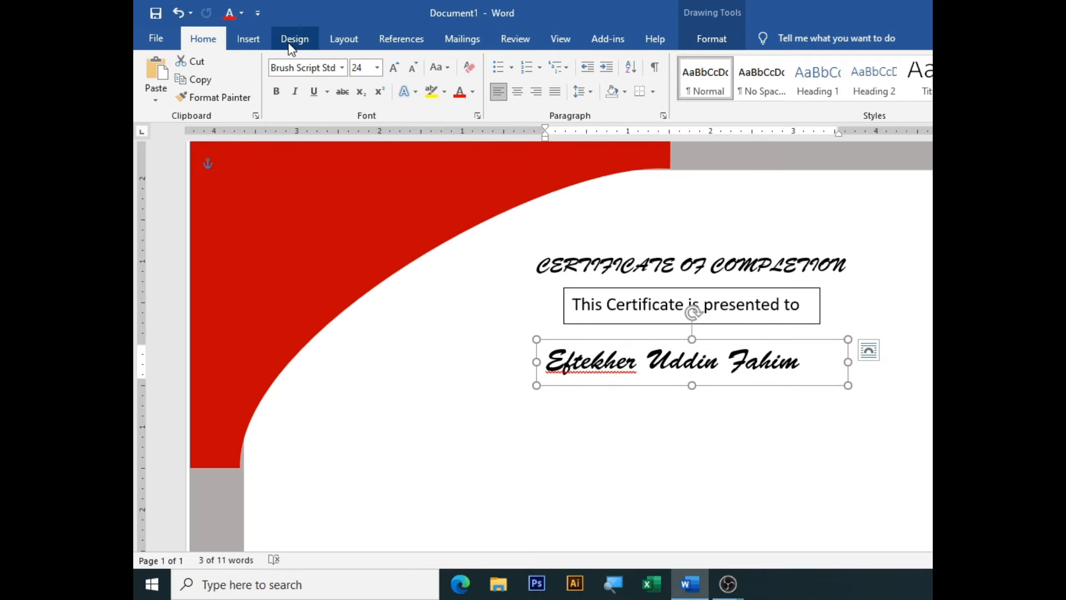
# Draw a straight line beneath the recipient's name and give it a 3 pt weight
pyautogui.click(249, 39)
pyautogui.click(337, 61)
pyautogui.click(326, 131)
pyautogui.moveTo(499, 398); pyautogui.dragTo(887, 398)
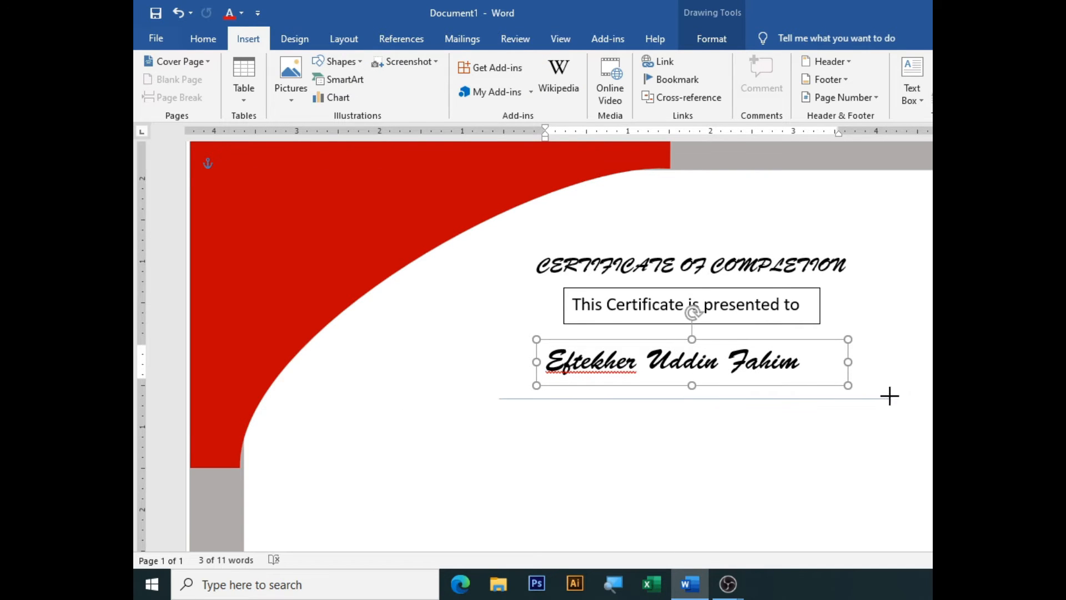
pyautogui.click(427, 95)
pyautogui.click(478, 79)
pyautogui.moveTo(476, 256)
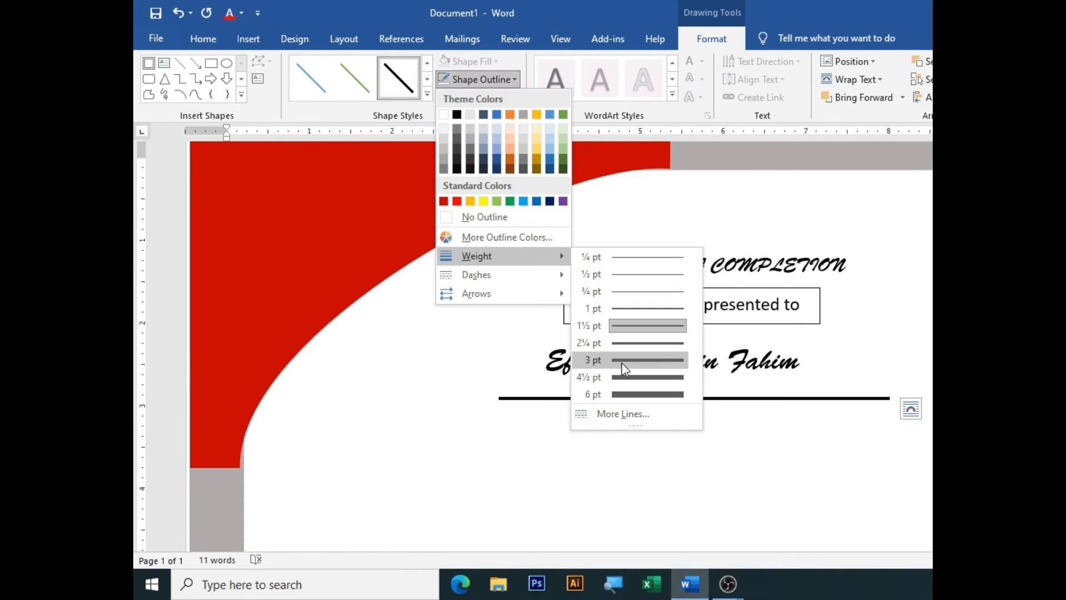
pyautogui.click(622, 362)
# Move the line and the name box up so the rule sits just under the name
pyautogui.moveTo(671, 398); pyautogui.dragTo(666, 382)
pyautogui.moveTo(661, 339); pyautogui.dragTo(660, 328)
pyautogui.moveTo(640, 383); pyautogui.dragTo(637, 380)
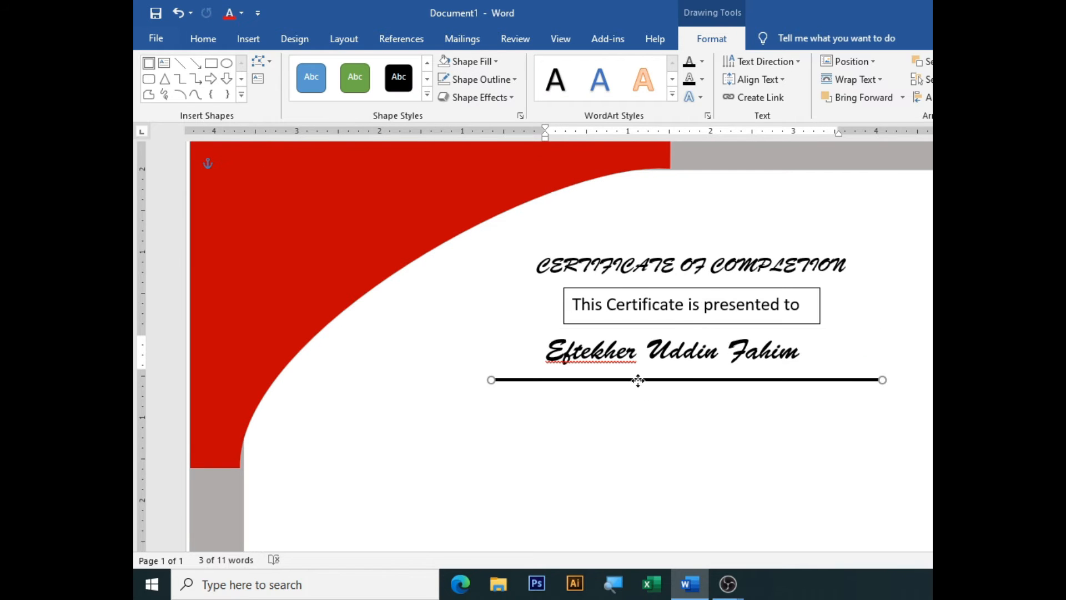
# Ignore the spelling flag on the recipient's name and deselect the name box
pyautogui.rightClick(606, 351)
pyautogui.click(563, 126)
pyautogui.click(582, 458)
pyautogui.scroll(-3, 582, 457)
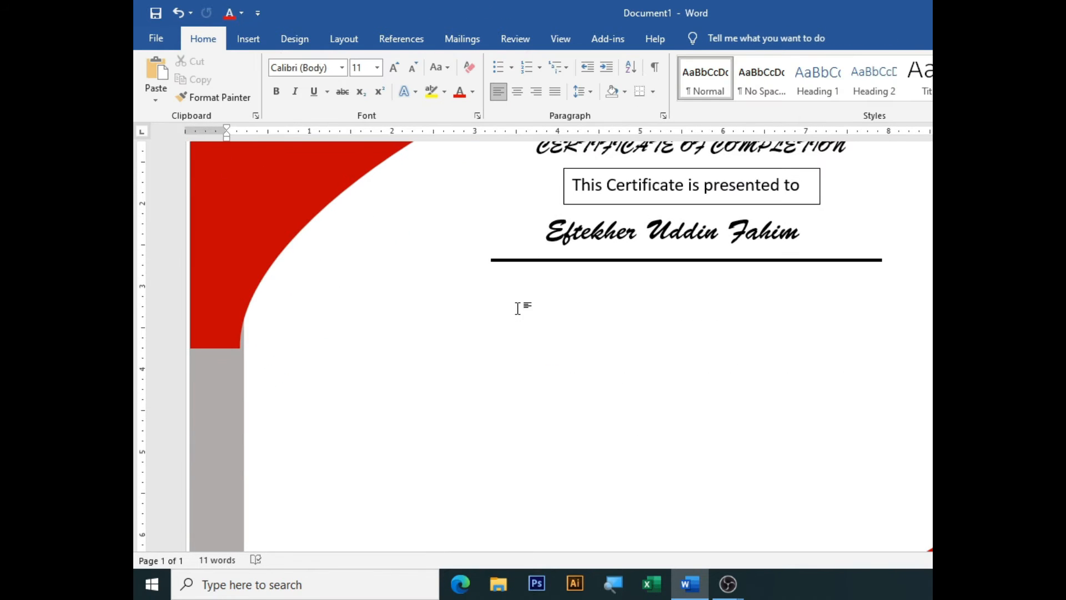
pyautogui.click(248, 38)
pyautogui.click(337, 61)
# Draw a text box below the underline and type the Basic Computing & Internet course description
pyautogui.click(326, 176)
pyautogui.moveTo(376, 298)
pyautogui.mouseDown()
pyautogui.moveTo(863, 428)
pyautogui.moveTo(895, 421)
pyautogui.mouseUp()
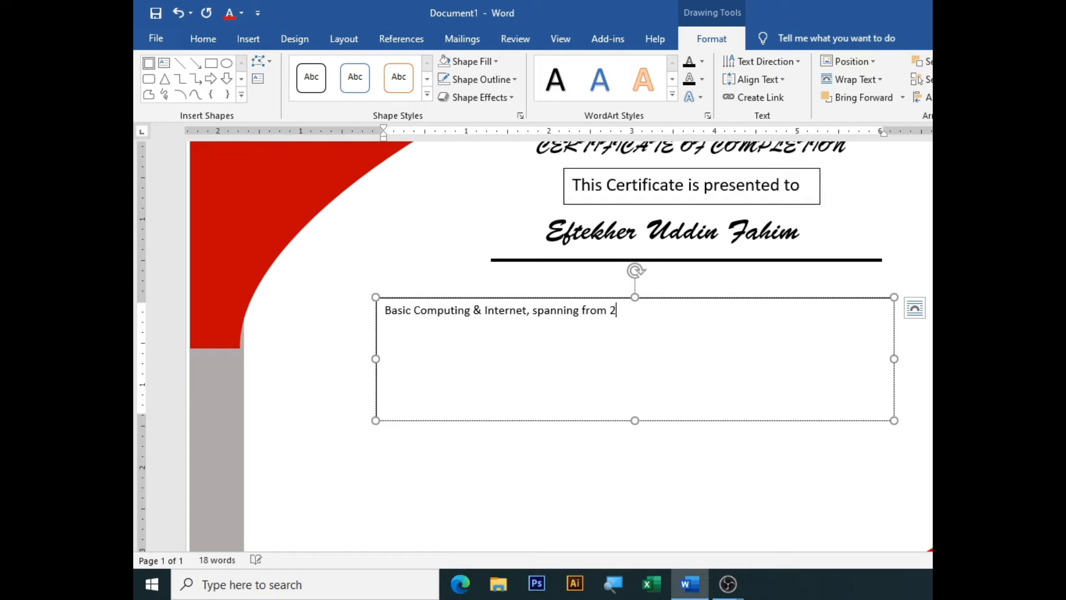
pyautogui.write('emb')
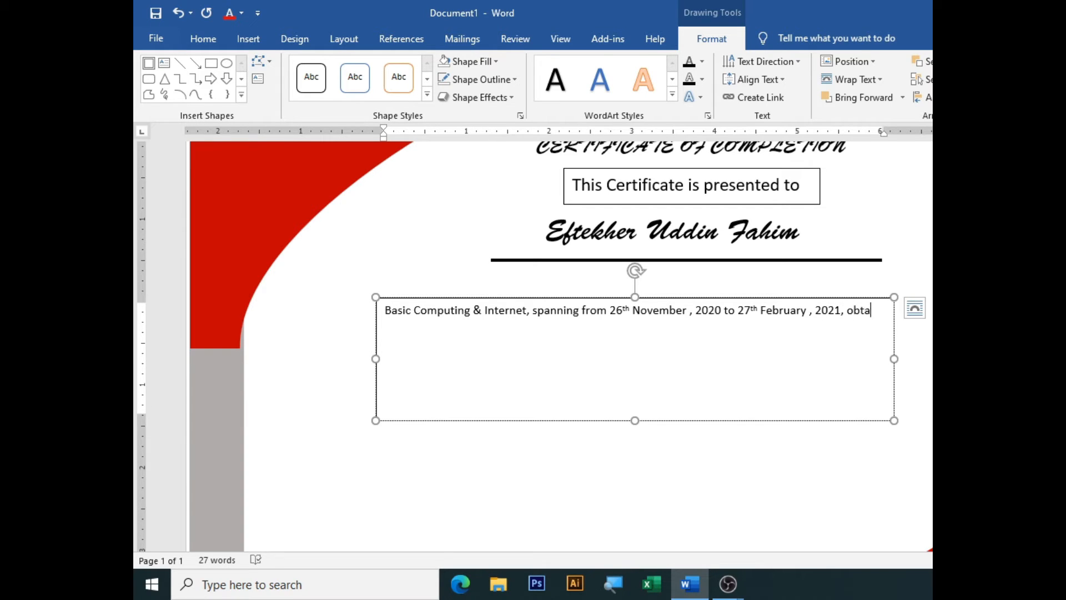
pyautogui.write('ng the Grade A+.')
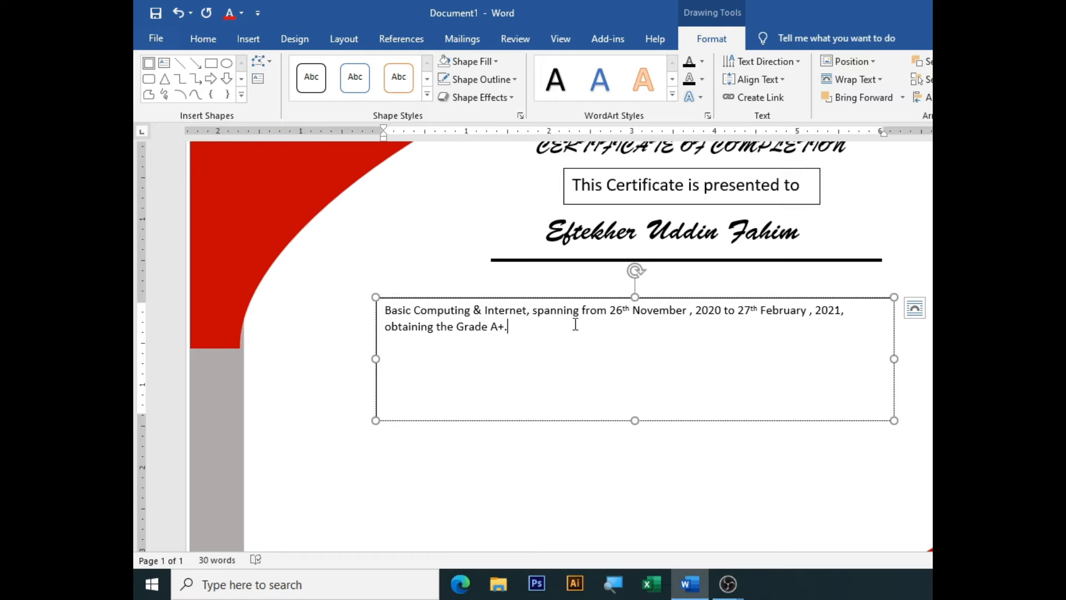
# Enlarge all the description text and delete the stray spaces before the commas after November and February
pyautogui.hotkey('ctrl', 'a')
pyautogui.click(508, 253)
pyautogui.rightClick(769, 374)
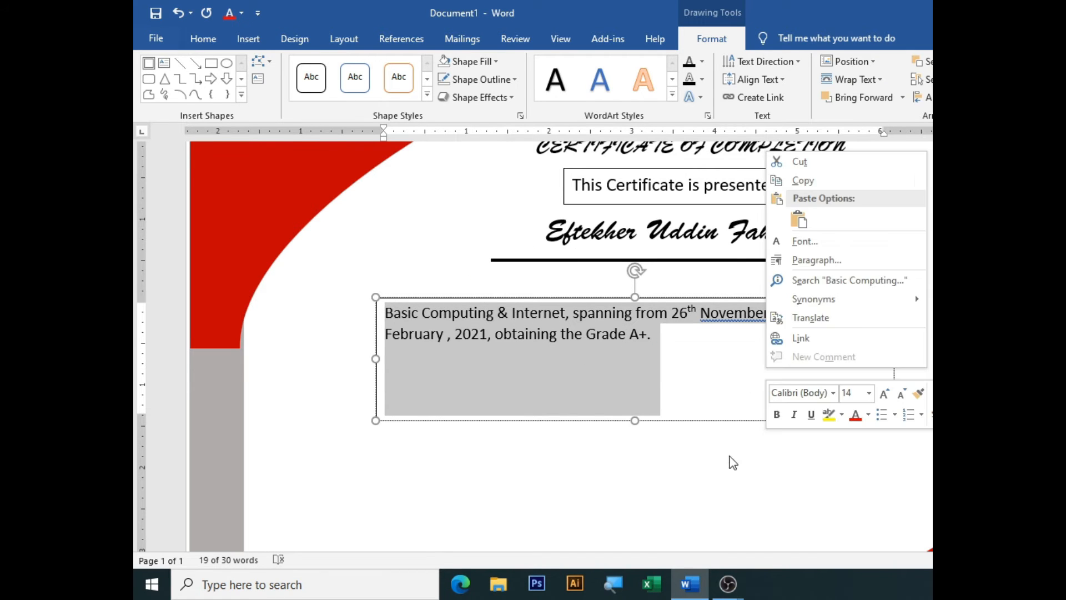
pyautogui.press('Escape')
pyautogui.click(776, 317)
pyautogui.press('BackSpace')
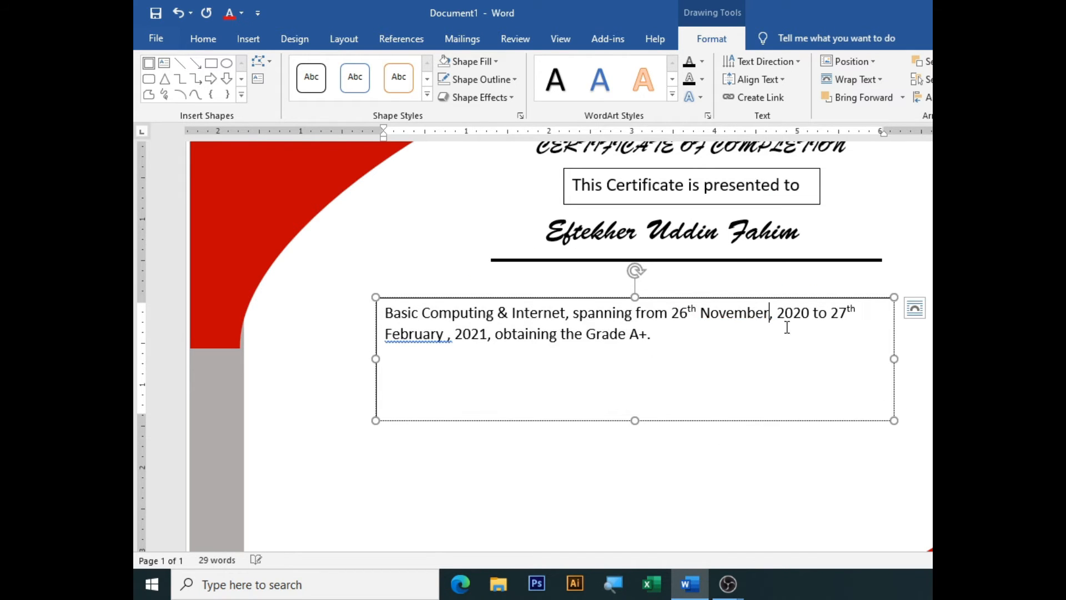
pyautogui.press('BackSpace')
# Set the description box to No Fill and No Outline
pyautogui.click(497, 63)
pyautogui.click(478, 211)
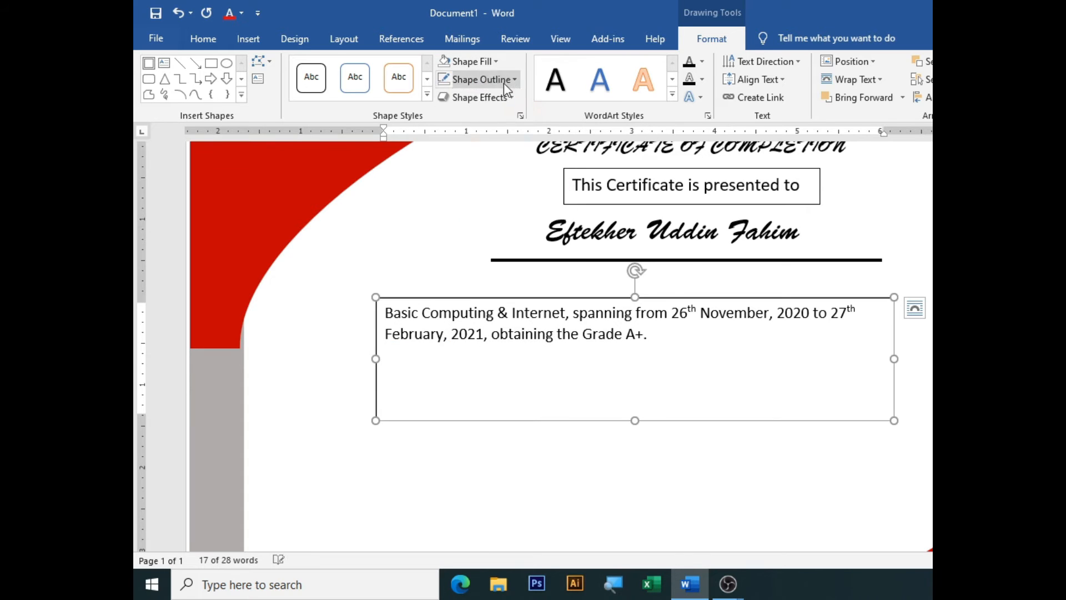
pyautogui.click(504, 81)
pyautogui.click(478, 228)
# Make the description text bold and move the box under the underline
pyautogui.click(628, 313)
pyautogui.click(656, 297)
pyautogui.click(203, 39)
pyautogui.click(276, 91)
pyautogui.moveTo(689, 297); pyautogui.dragTo(766, 315)
pyautogui.scroll(-10, 766, 316)
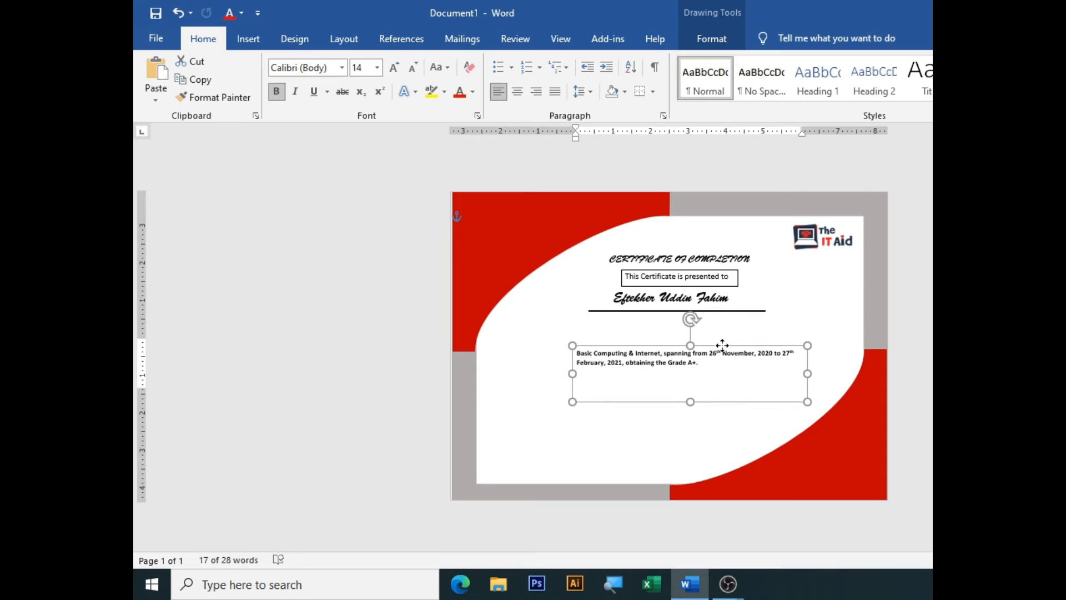